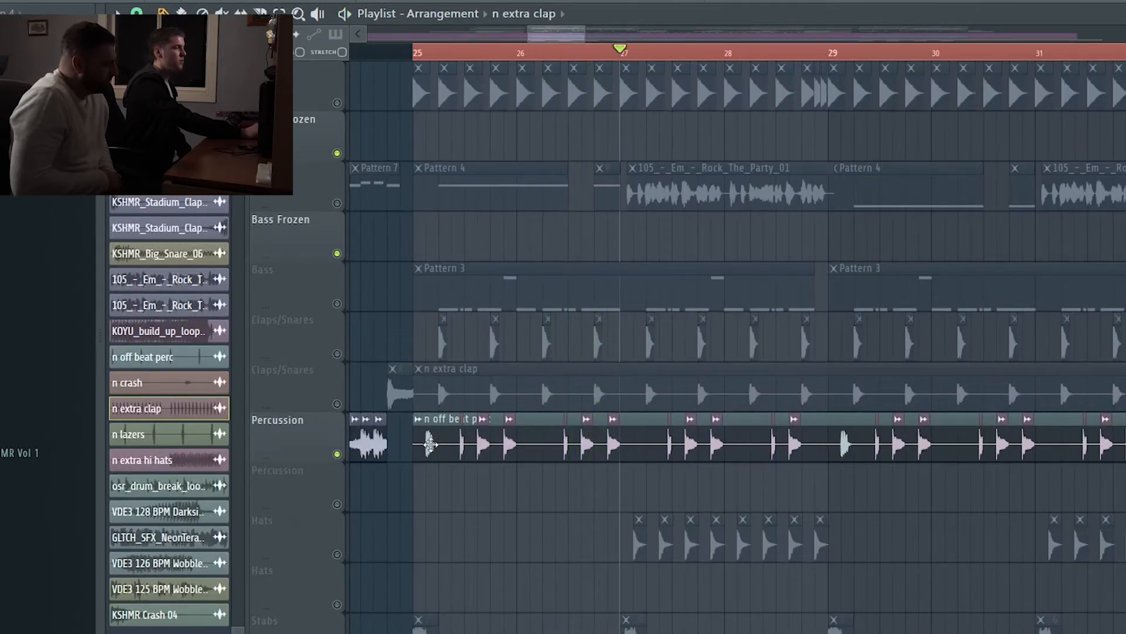
Step: Unmute the first Hats track, mute the Percussion track that was playing, and set the playhead just before bar 27
scroll(446, 591, "down", 2)
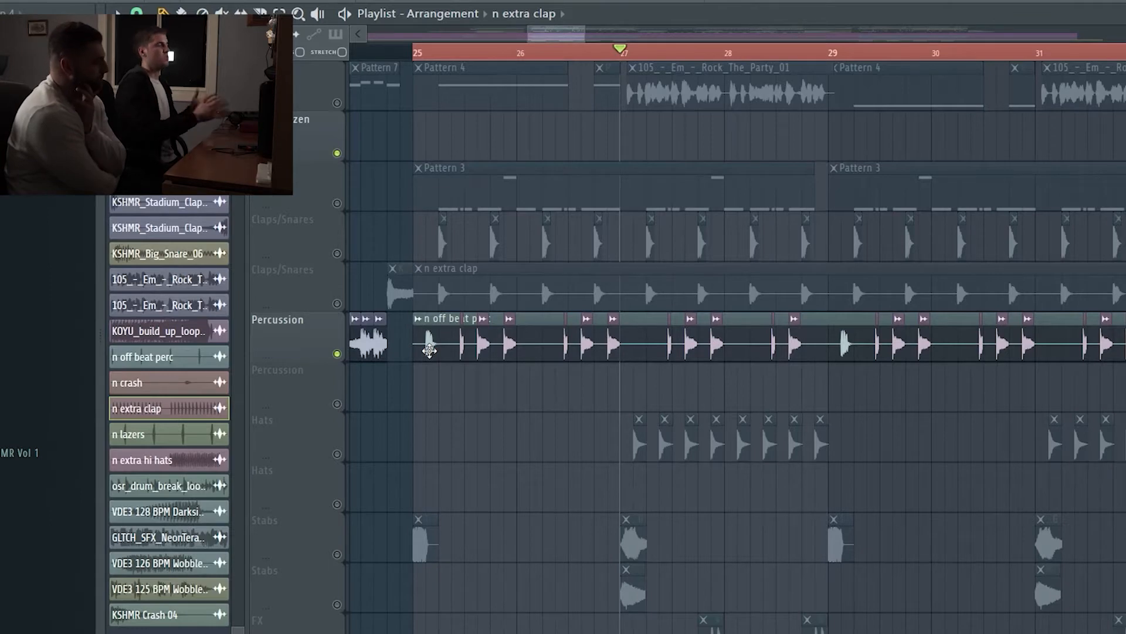
left_click(339, 556)
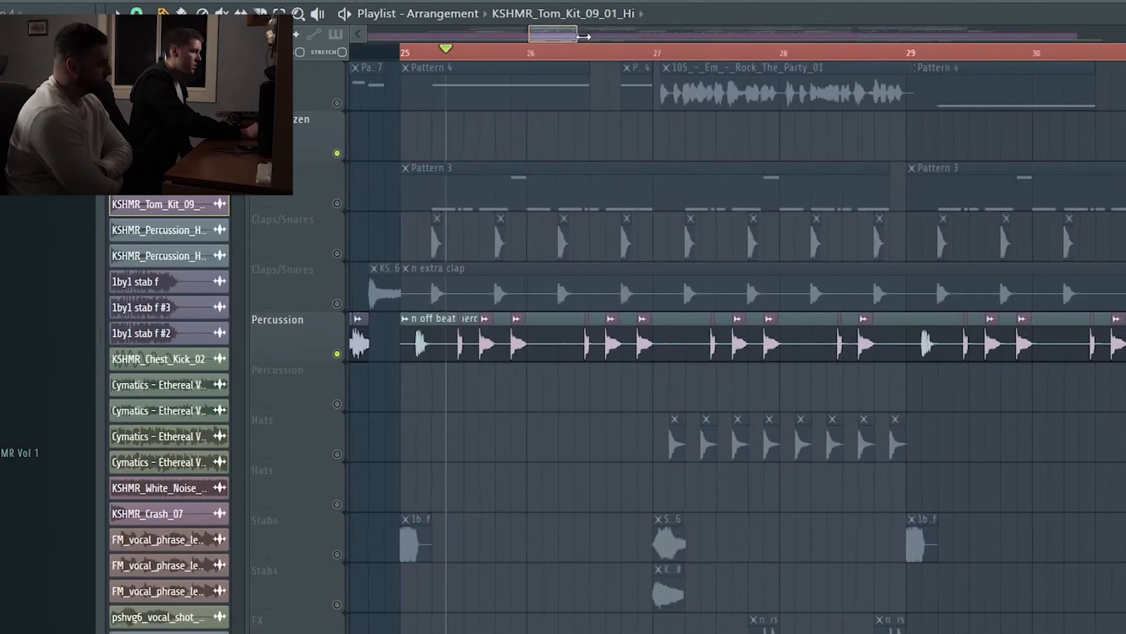
left_click(337, 454)
left_click(337, 354)
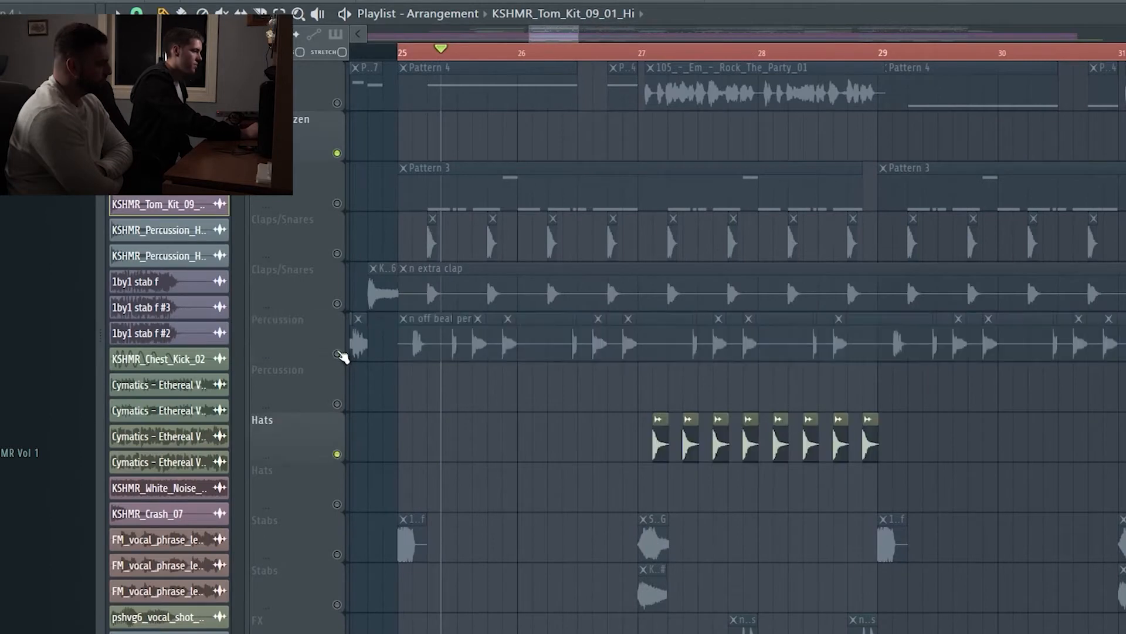
left_click(631, 52)
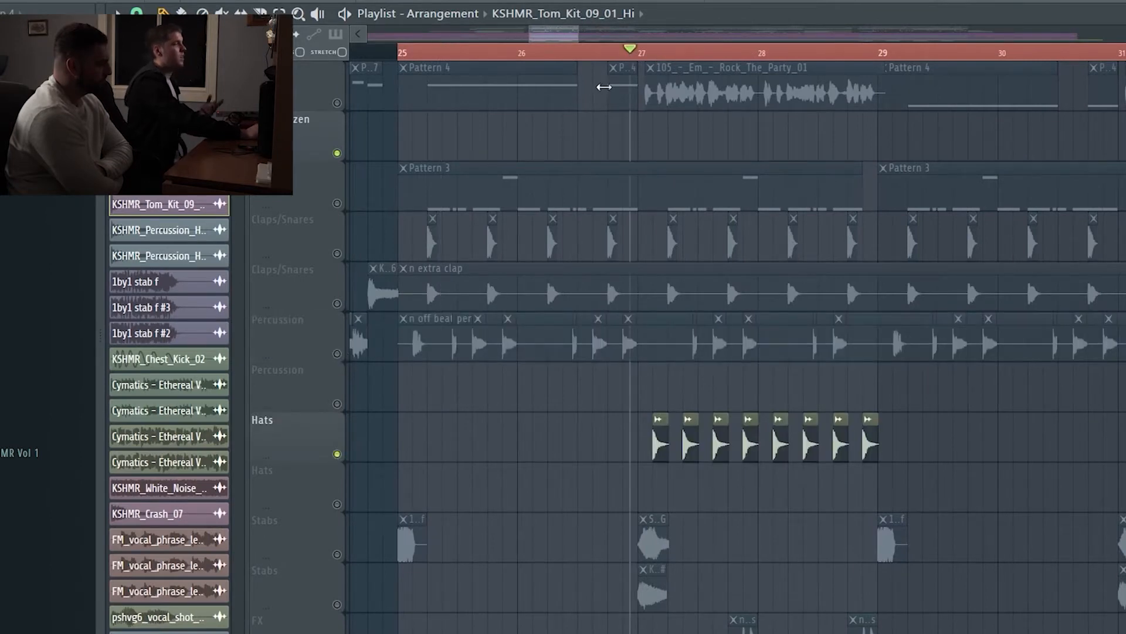
left_click_drag(589, 28, 632, 40)
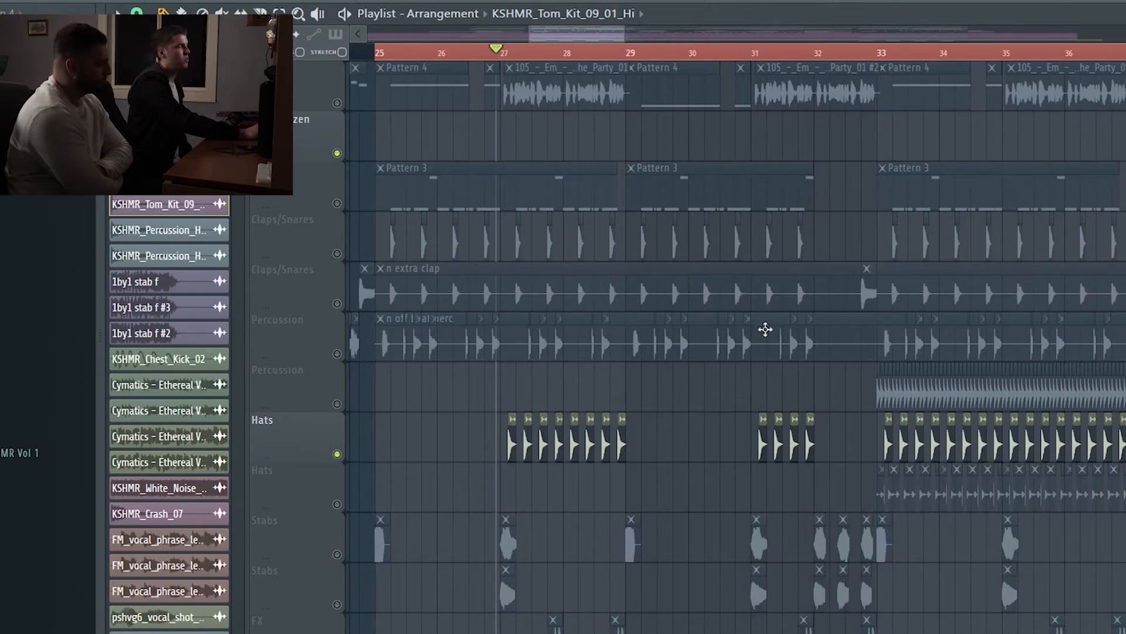
Step: Inspect the Fruity Parametric EQ 2 curve on the Open High Hat mixer track, and close the mixer
key("F9")
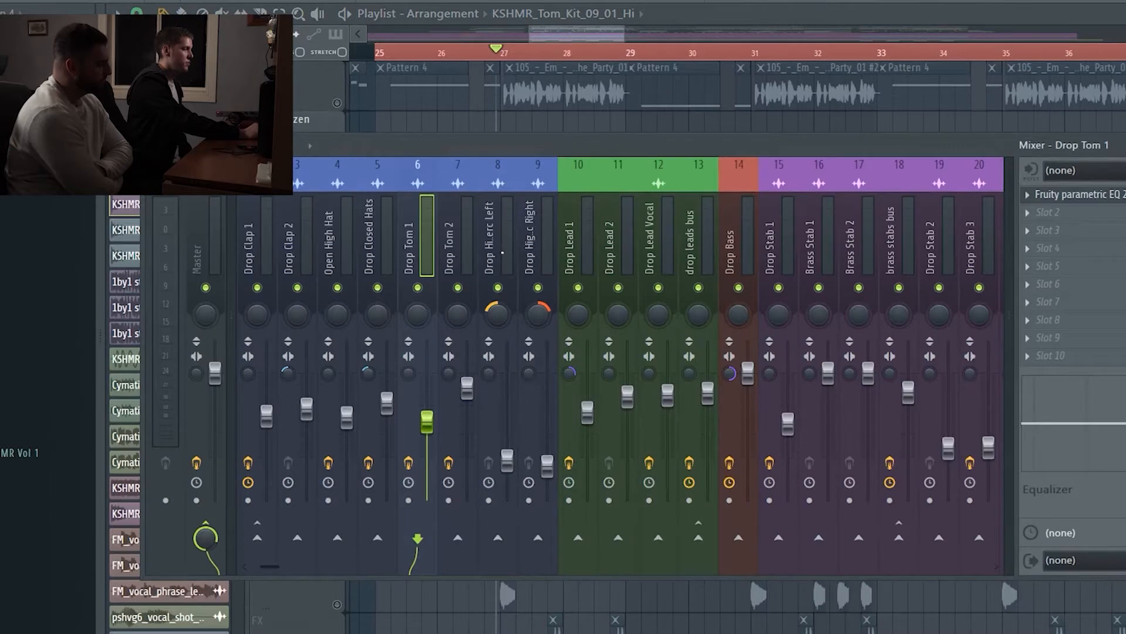
left_click(501, 253)
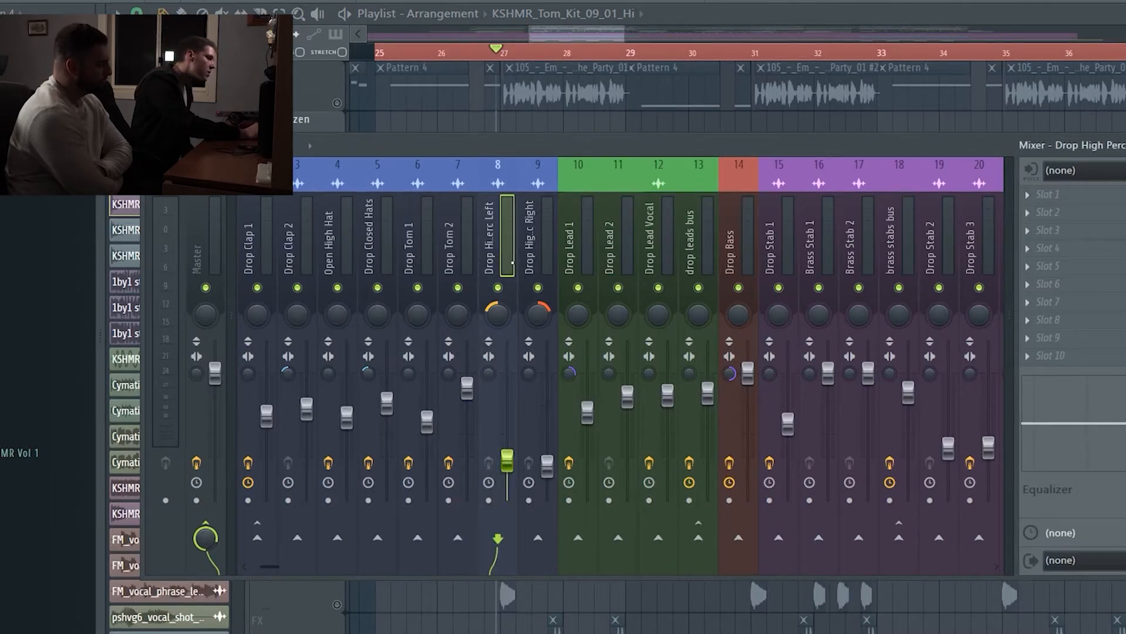
left_click(335, 248)
left_click(1097, 200)
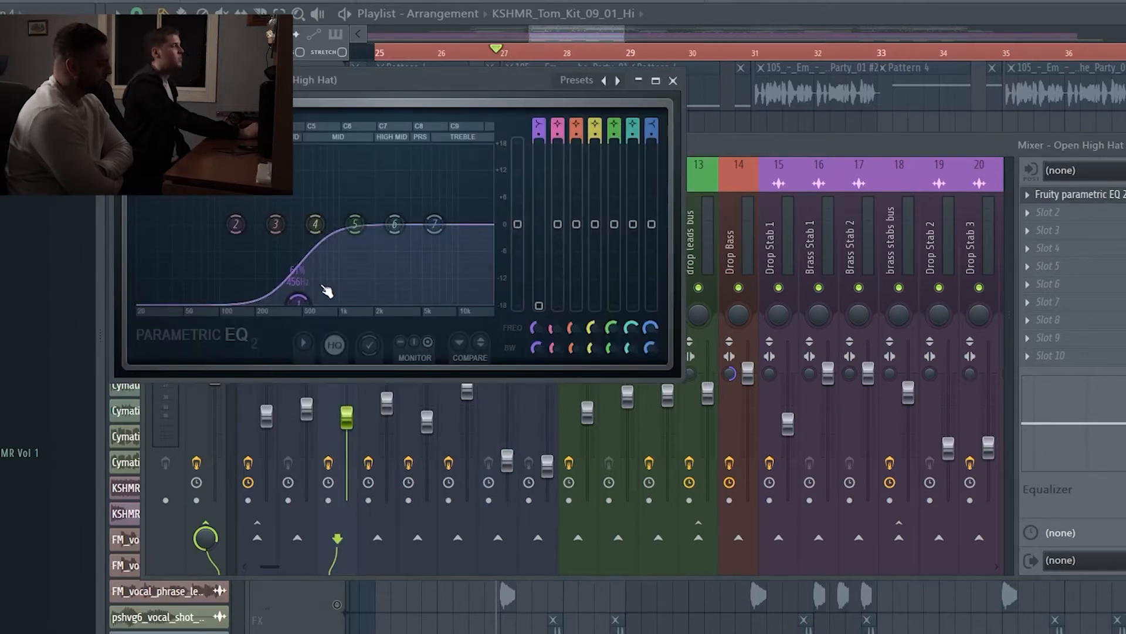
left_click(673, 80)
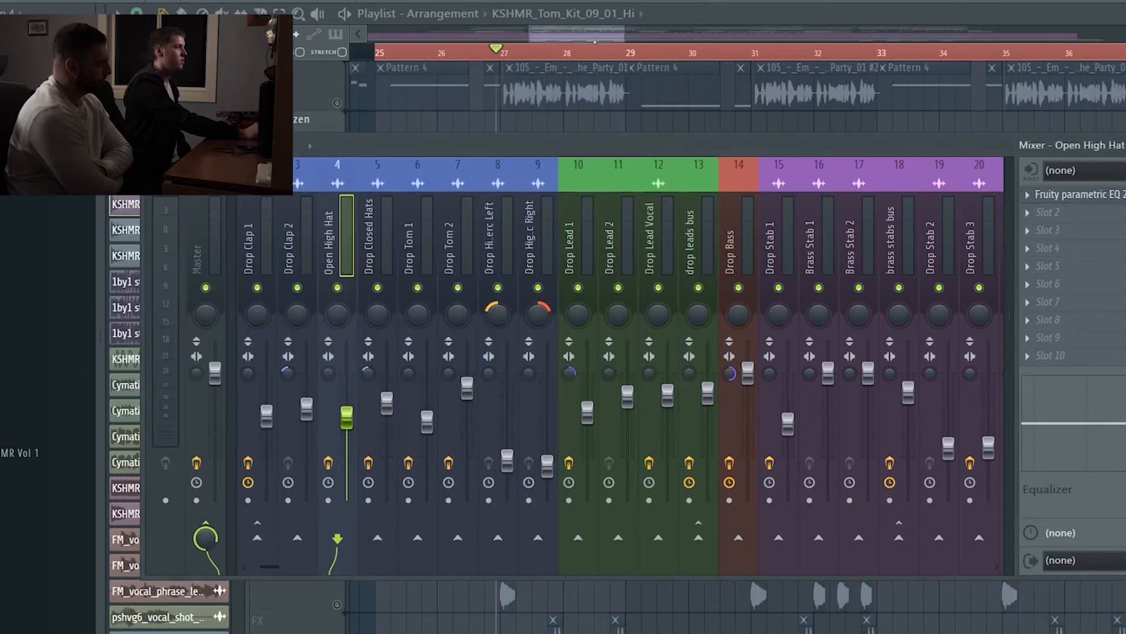
key("F9")
Step: Inspect the sampler settings of the open hat clip after bar 27, and close them
mouse_move(593, 37)
left_mouse_down()
mouse_move(608, 39)
mouse_move(597, 40)
left_mouse_up()
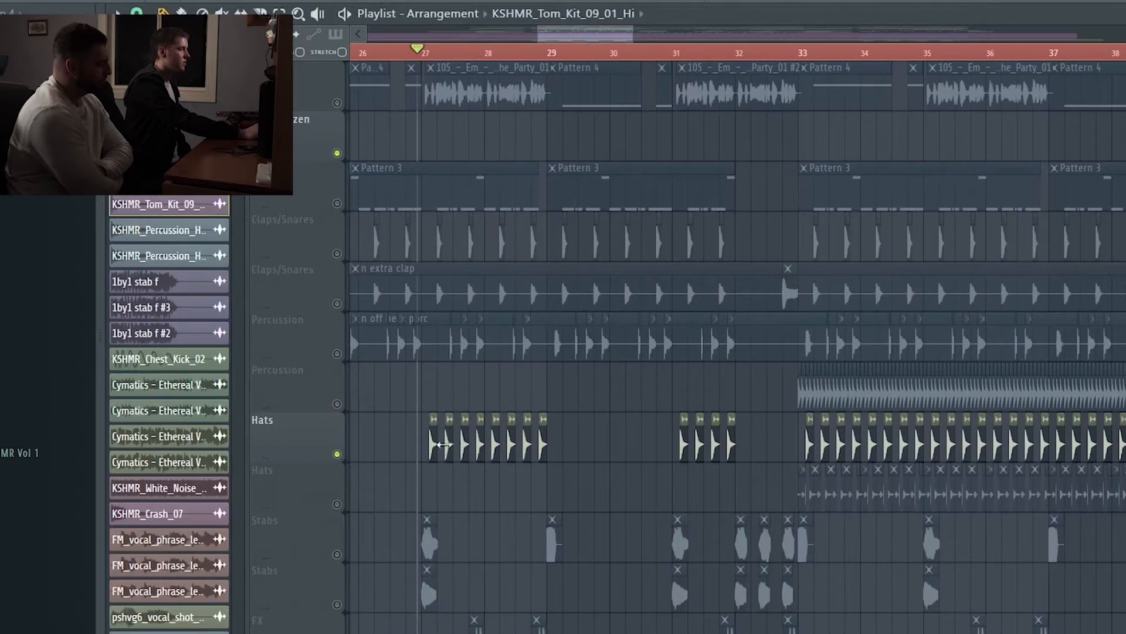
double_click(437, 446)
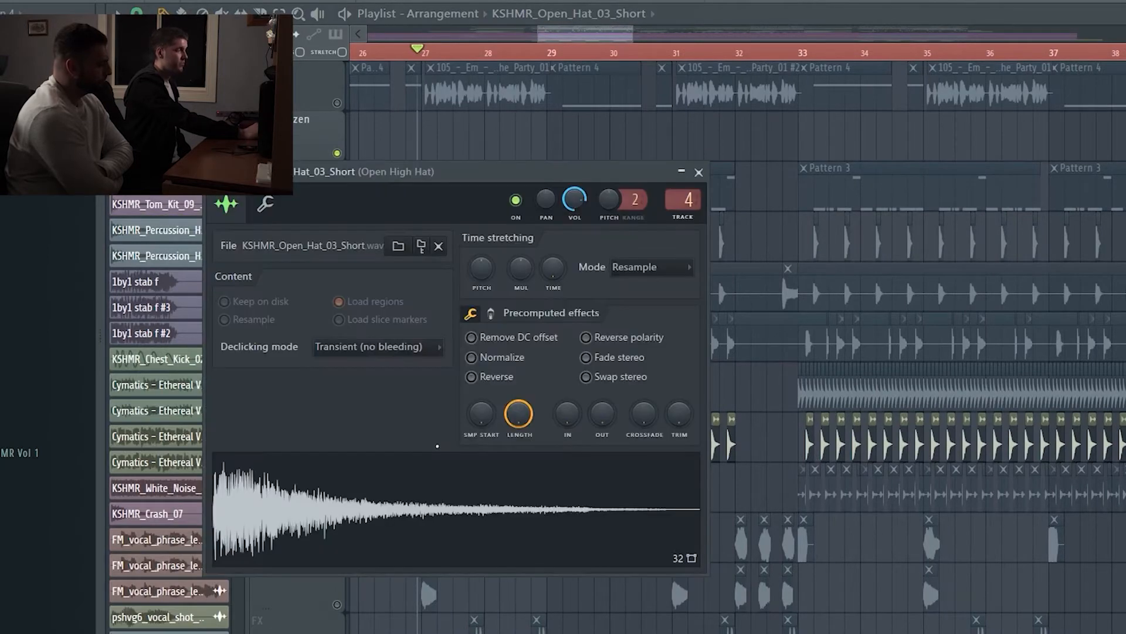
left_click(698, 172)
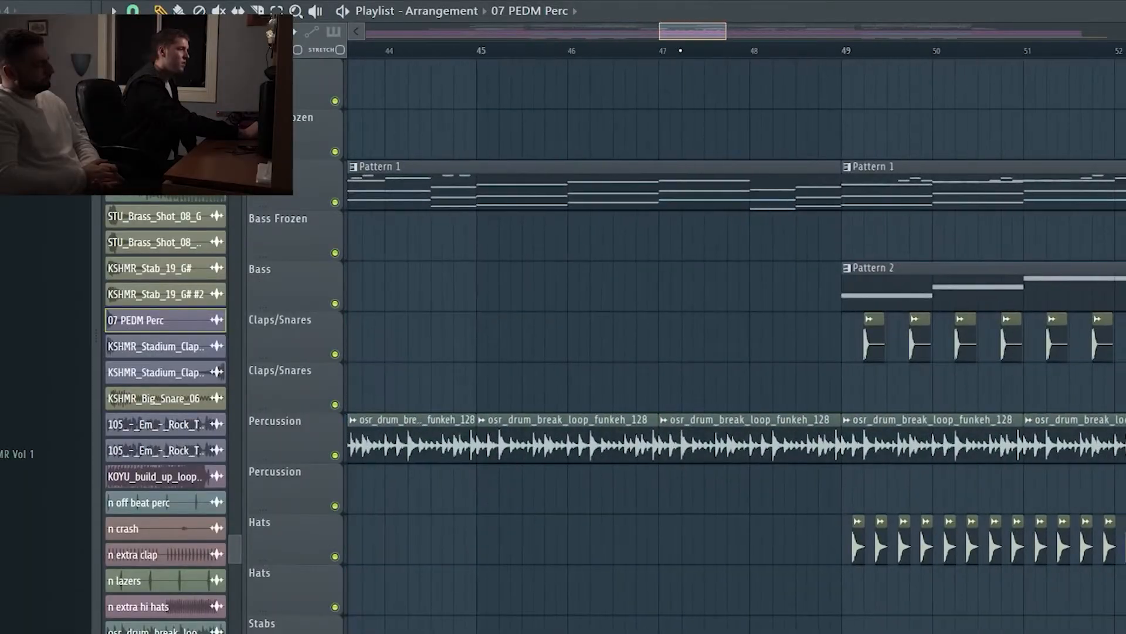
Step: Mute both Percussion tracks and both Hats tracks for the section starting at bar 41
left_click_drag(681, 51, 656, 58)
left_click(336, 455)
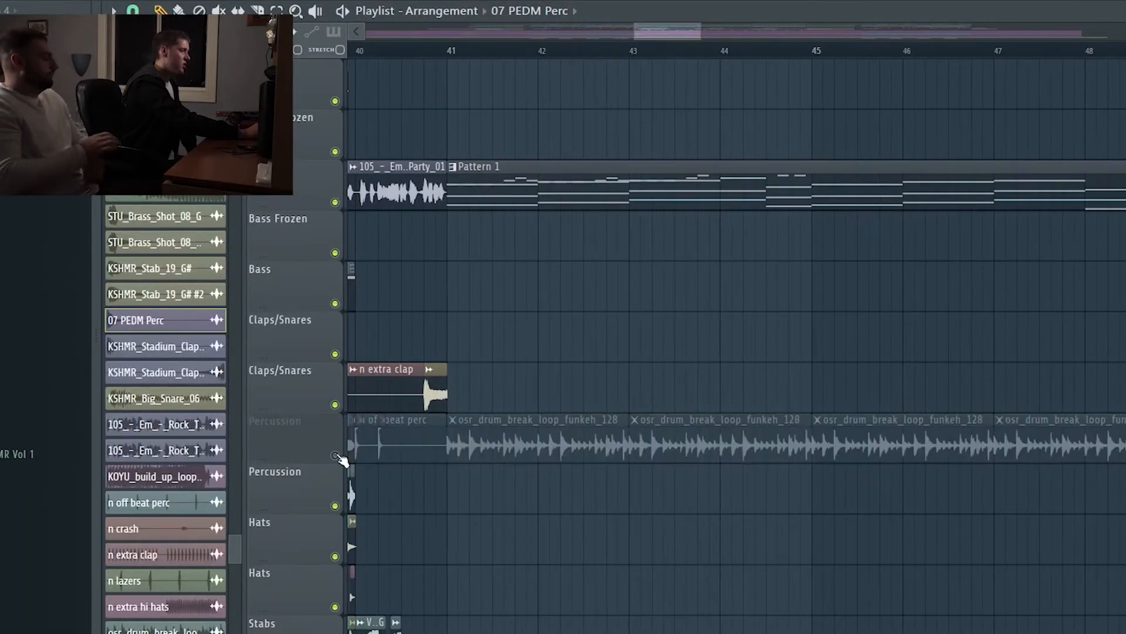
left_click(335, 505)
left_click(335, 557)
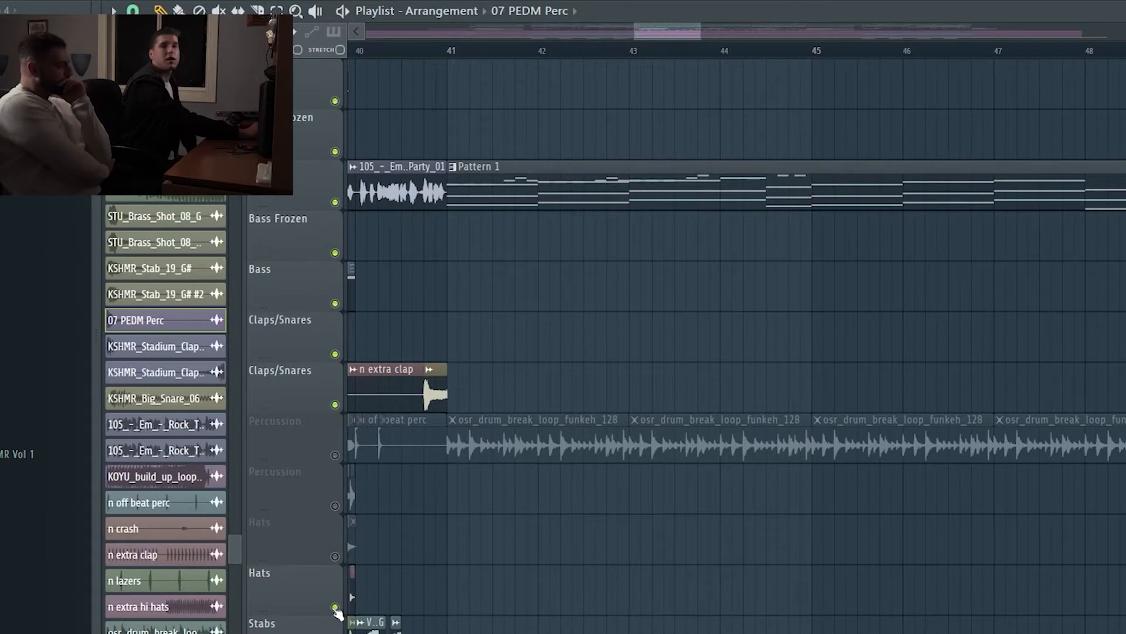
left_click(335, 607)
Step: Mute the Stabs, FX and Vocals tracks in the playlist
scroll(629, 575, "down", 7)
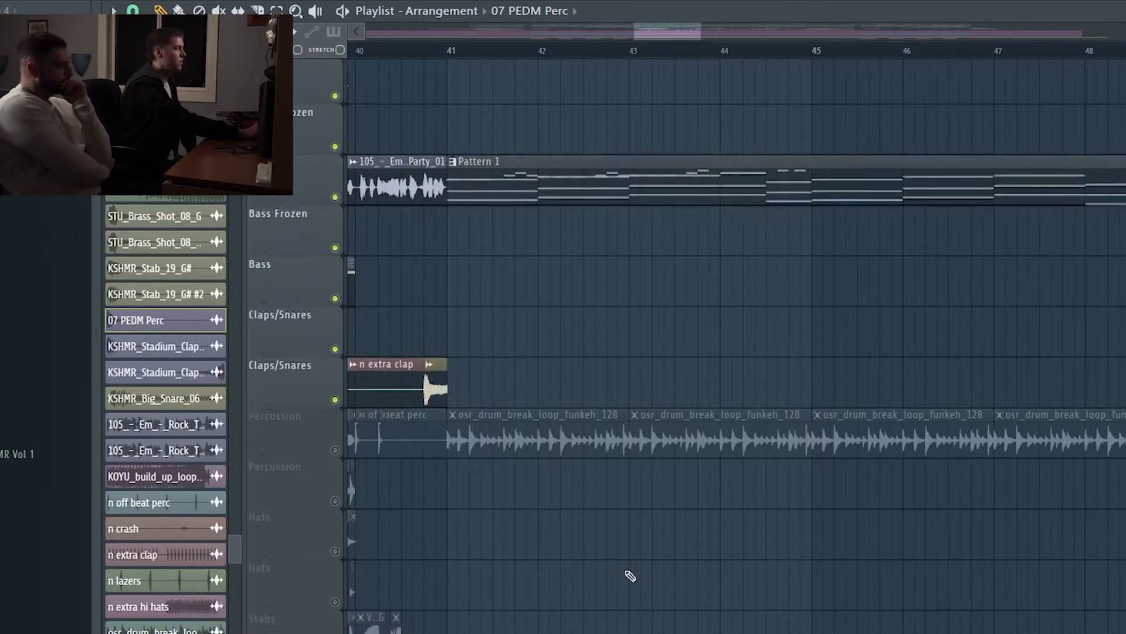
left_click(335, 350)
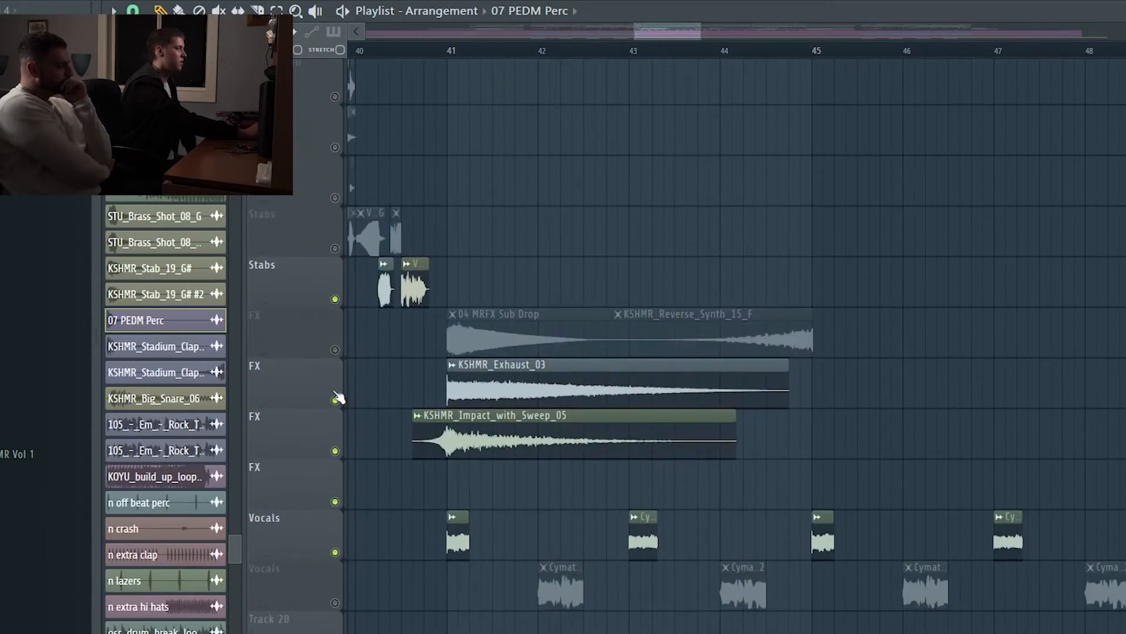
left_click(335, 400)
left_click(335, 299)
left_click(335, 450)
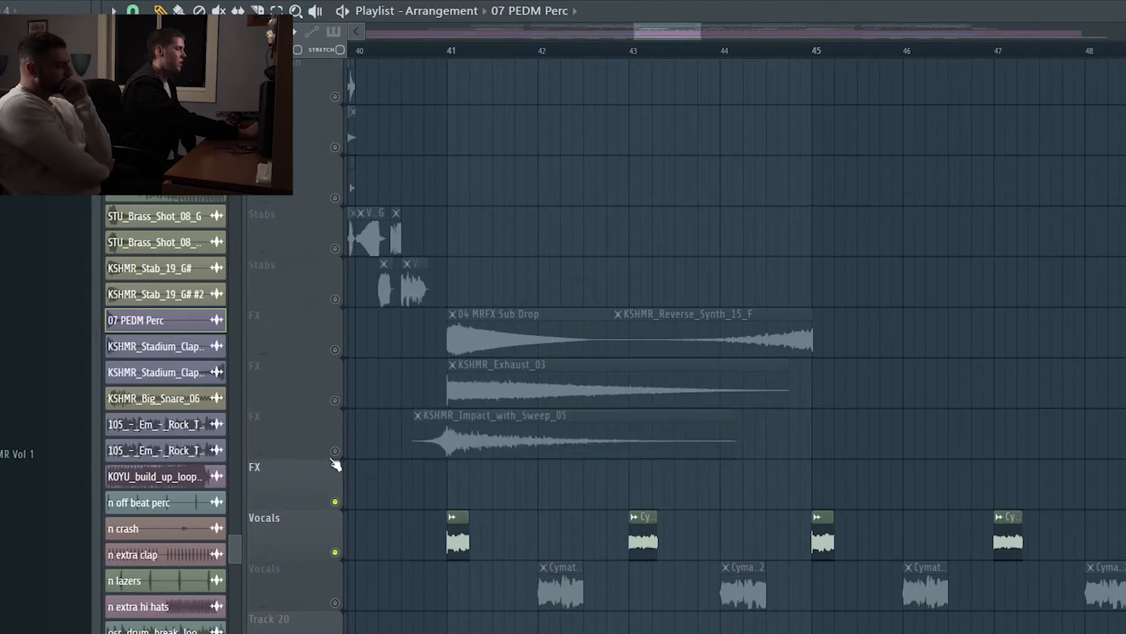
left_click(335, 501)
left_click(335, 552)
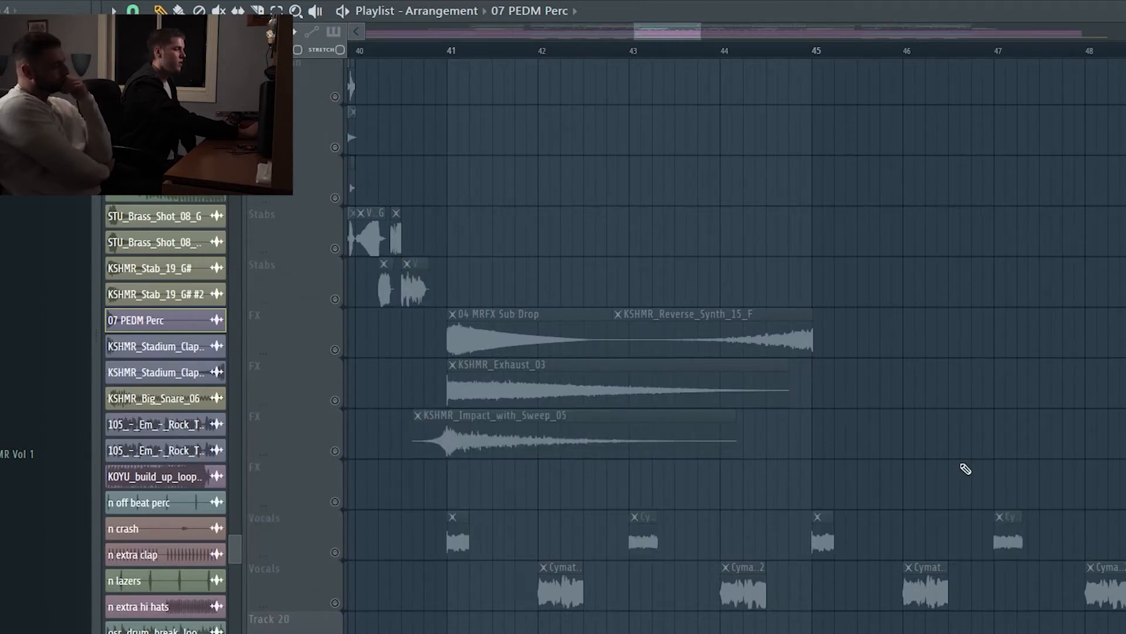
Step: Mute the Bass and both Claps/Snares tracks, and play the Pattern 1 chords from just before bar 49
scroll(962, 468, "up", 8)
left_click_drag(673, 36, 720, 34)
left_click(512, 52)
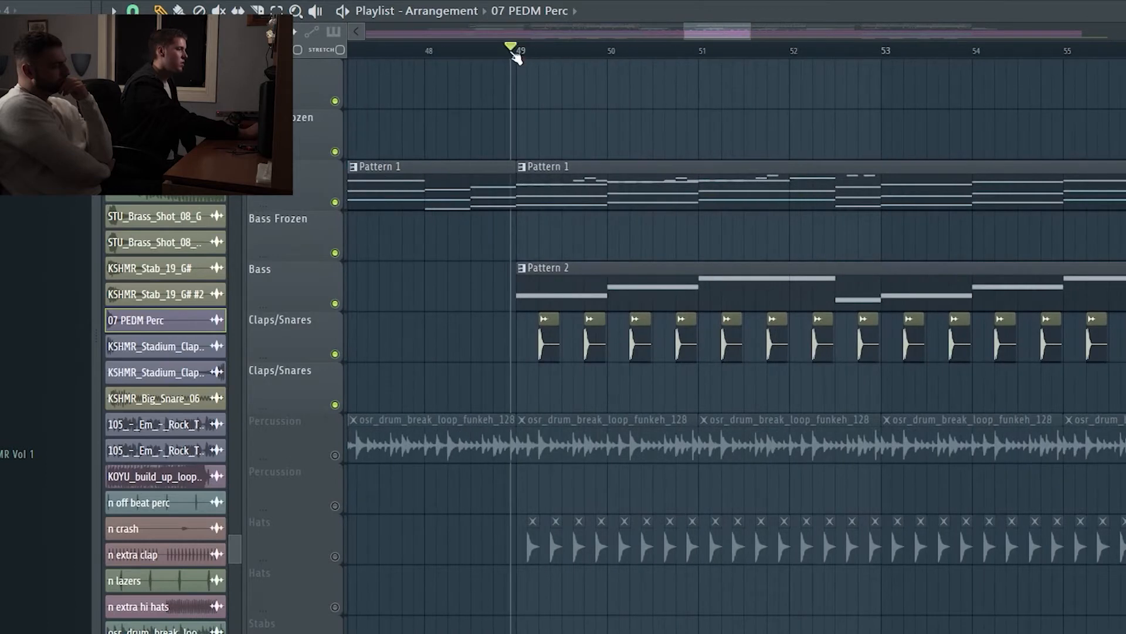
left_click(335, 354)
left_click(335, 404)
left_click(335, 303)
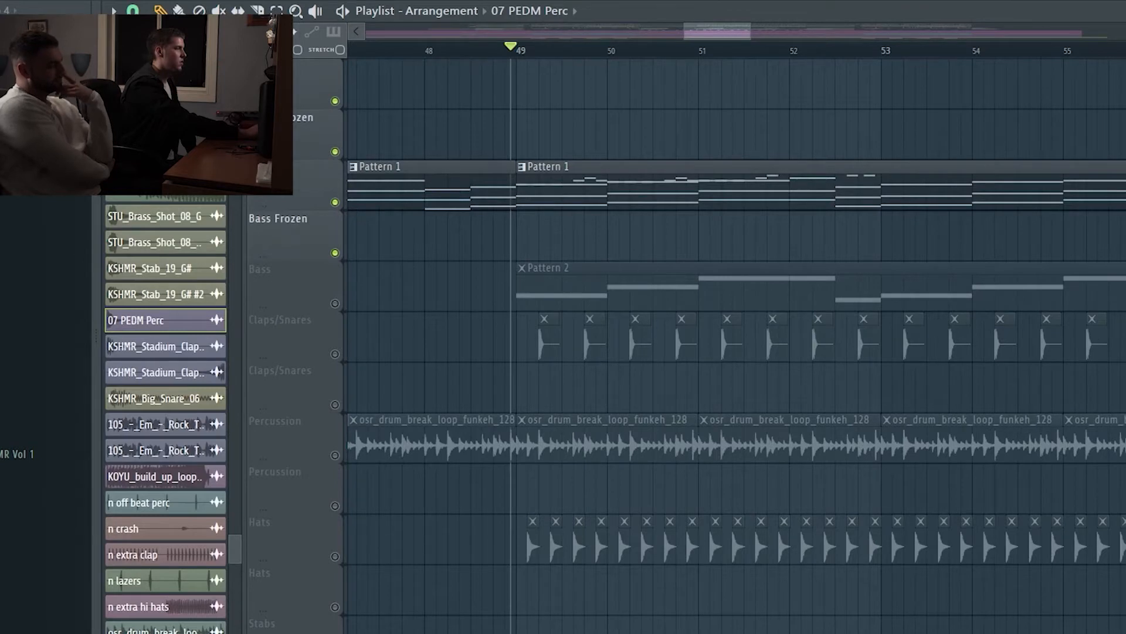
key("space")
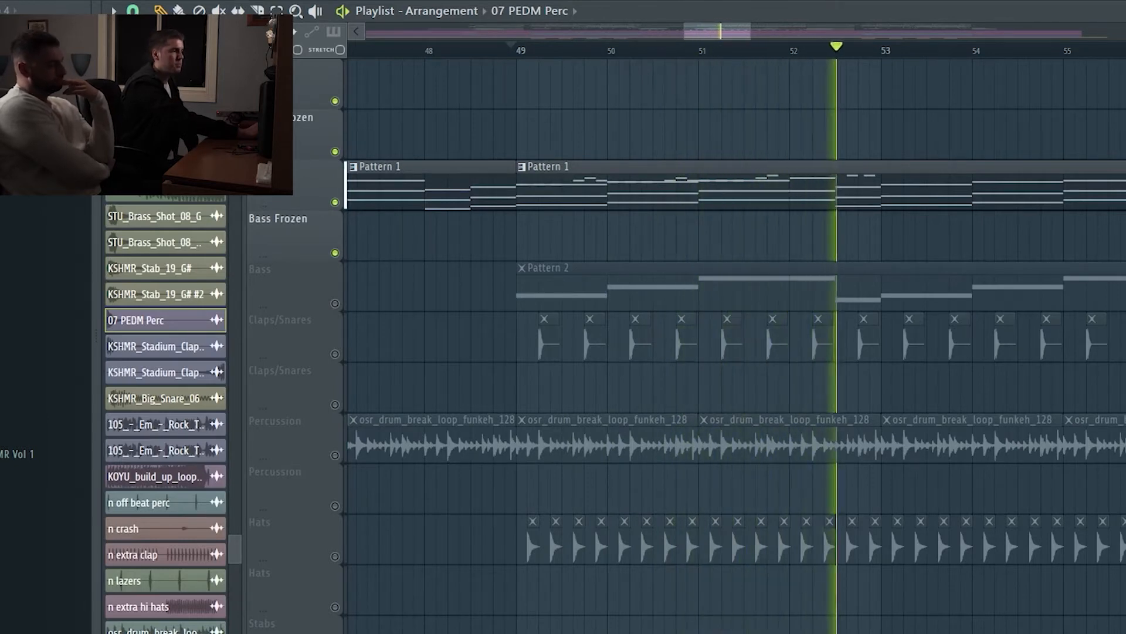
key("space")
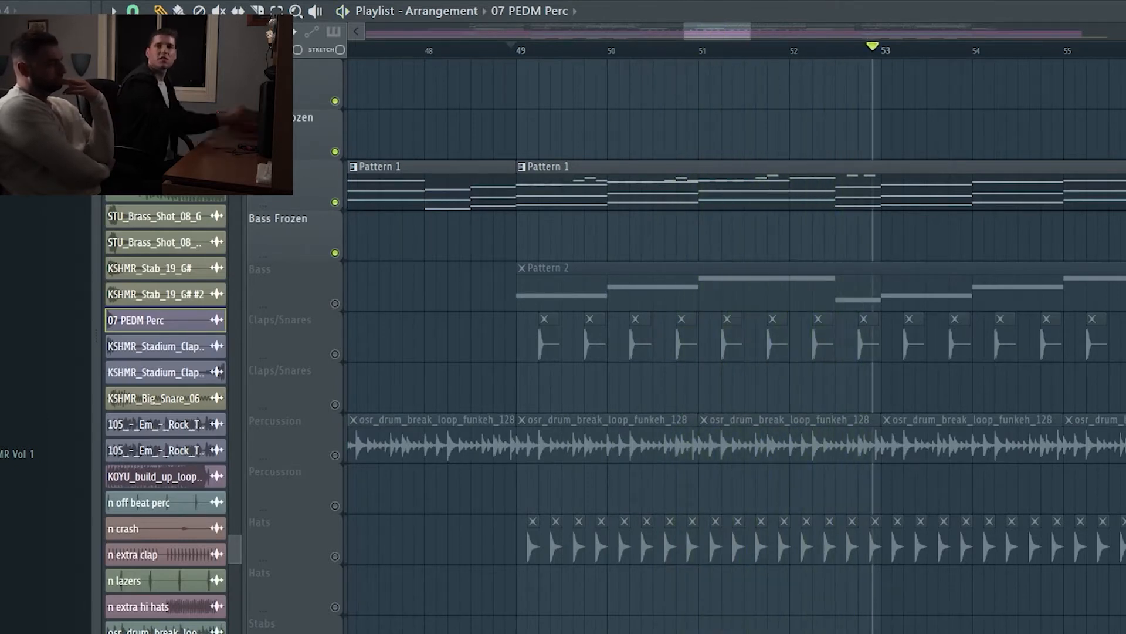
Step: Show Pattern 1's reFX Nexus notes in the piano roll, with the chords of the first bars in view
left_click(683, 195)
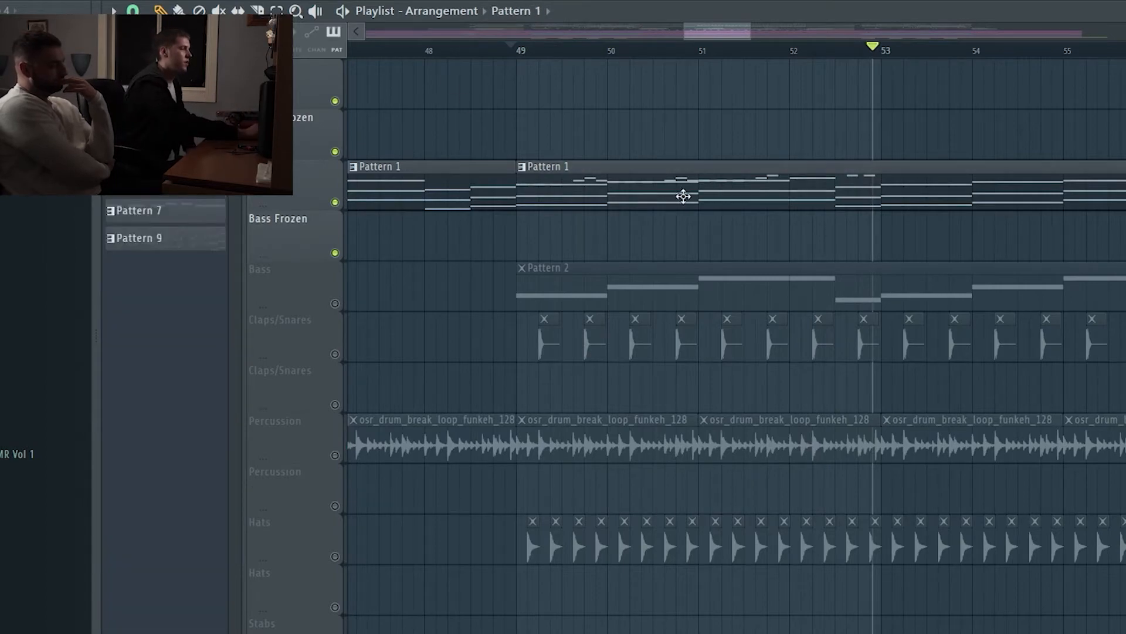
key("F6")
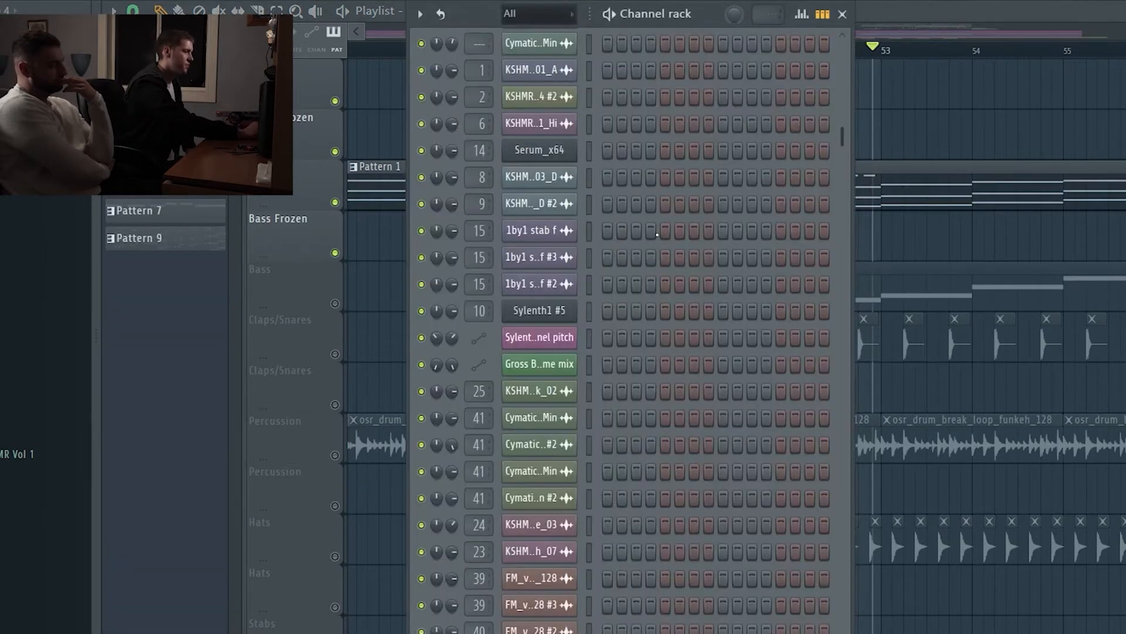
scroll(657, 234, "down", 10)
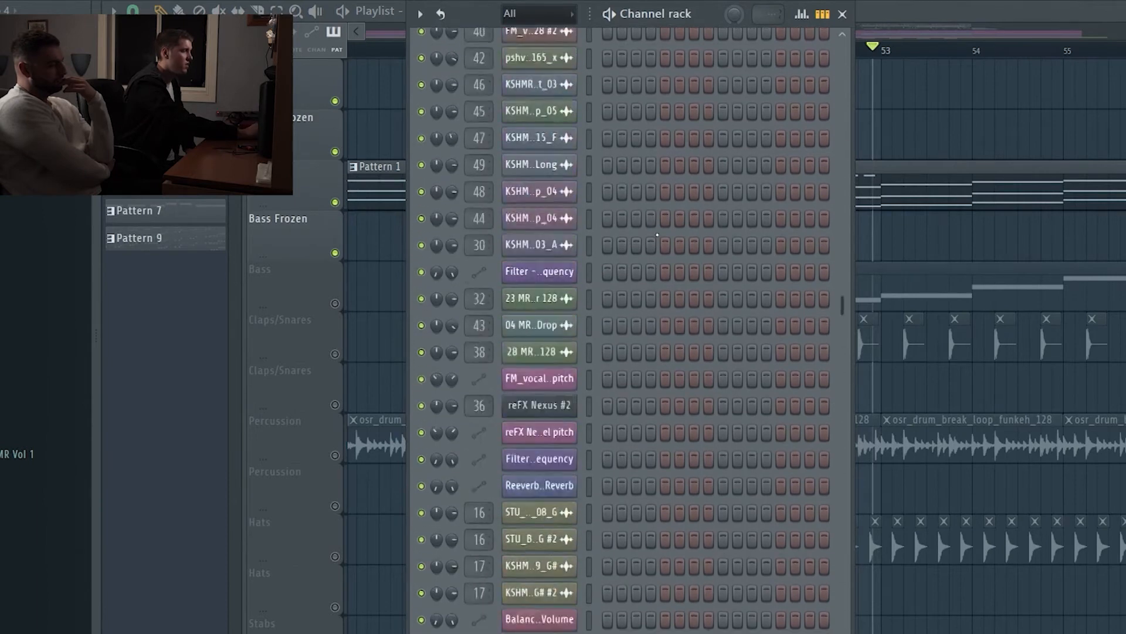
scroll(616, 222, "up", 12)
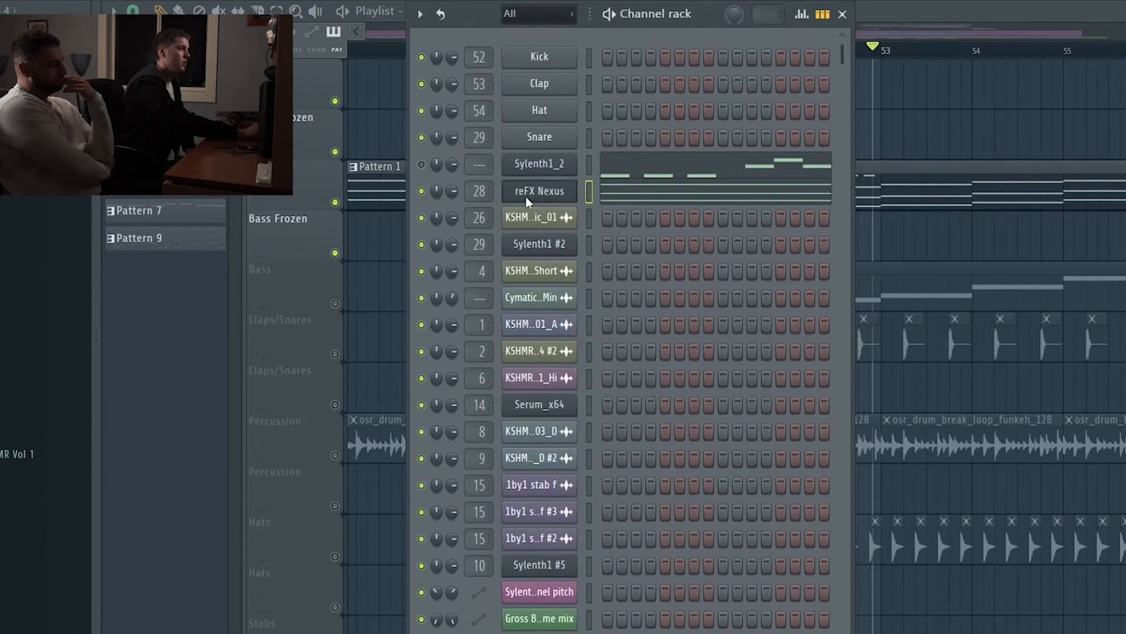
left_click(623, 198)
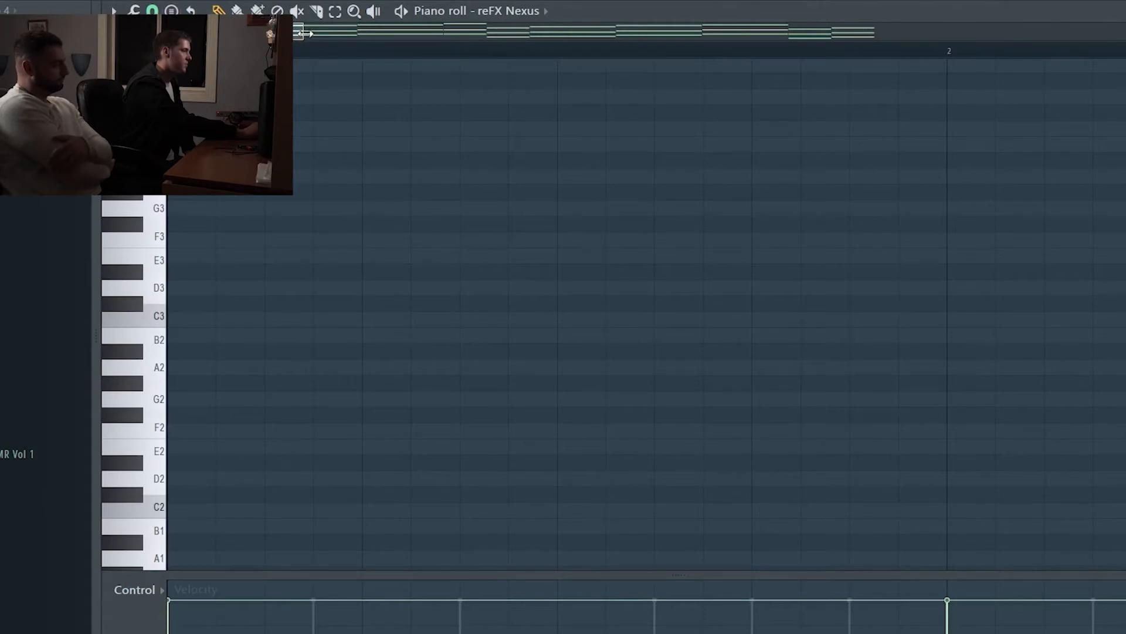
left_click_drag(302, 32, 695, 67)
scroll(276, 329, "up", 8)
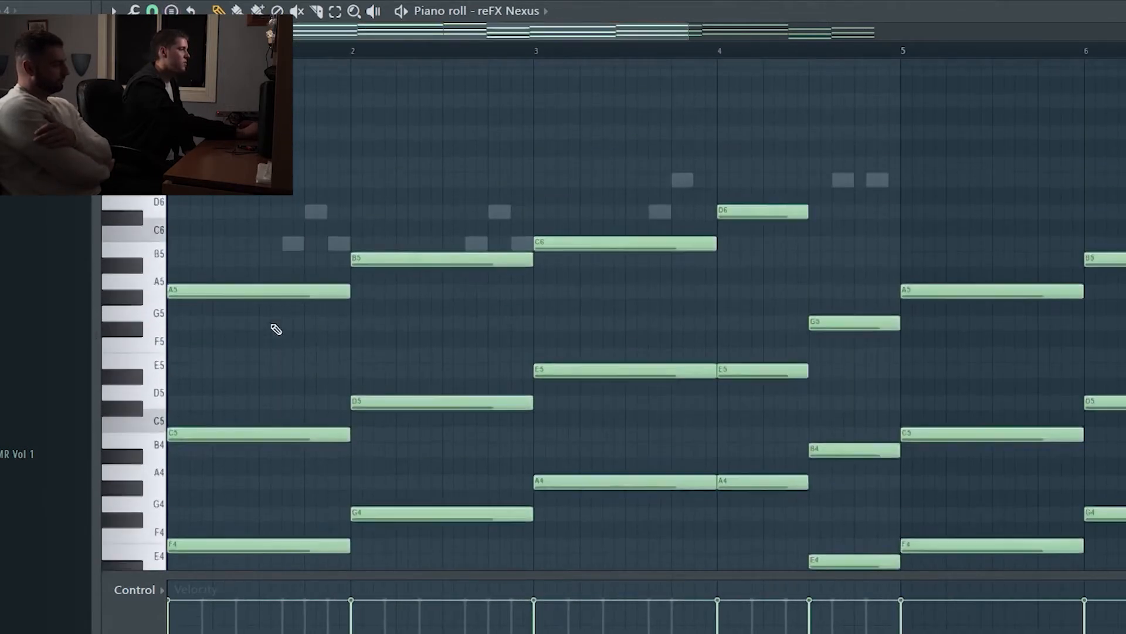
scroll(277, 330, "down", 2)
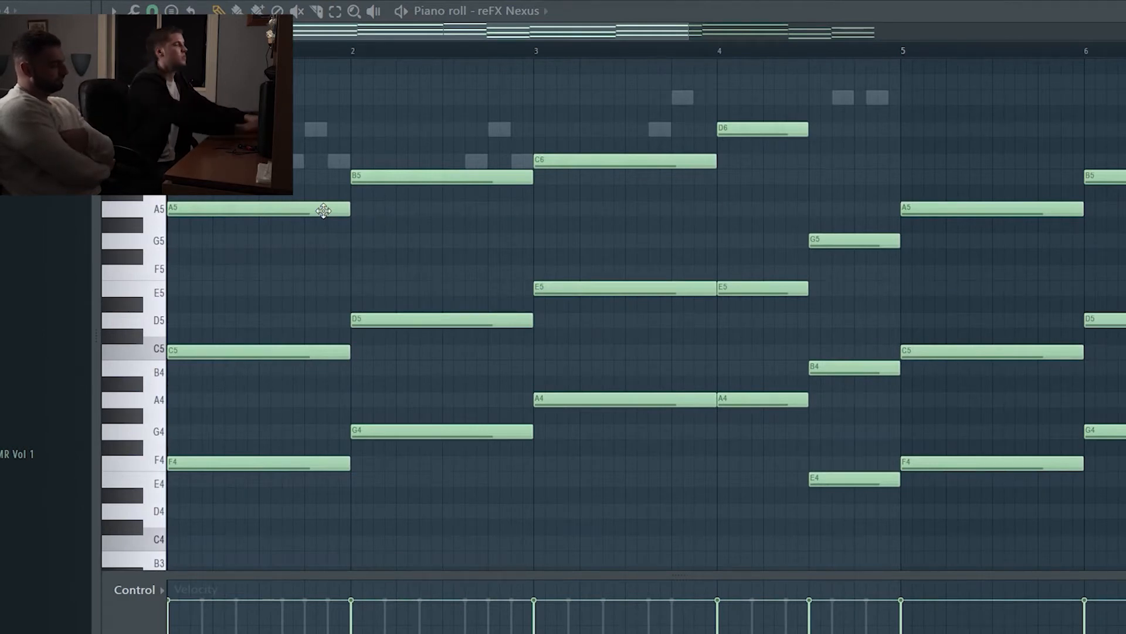
Step: Try the top chord notes of the first four bars one octave lower, and move them back up
left_click_drag(237, 104, 854, 243)
key("ctrl+Down")
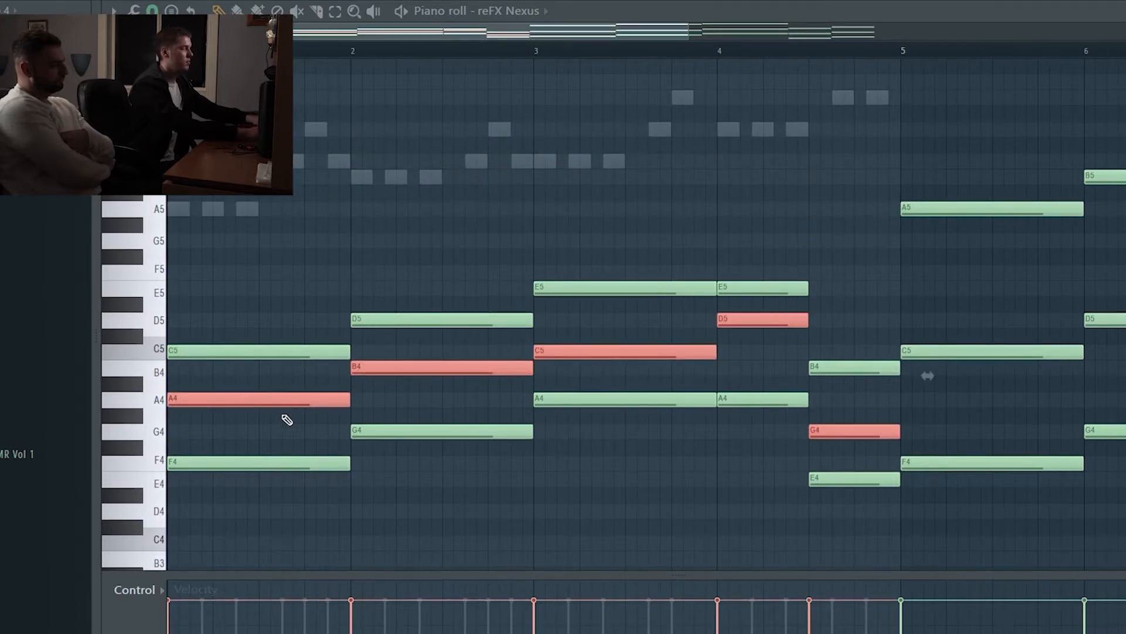
key("ctrl+Up")
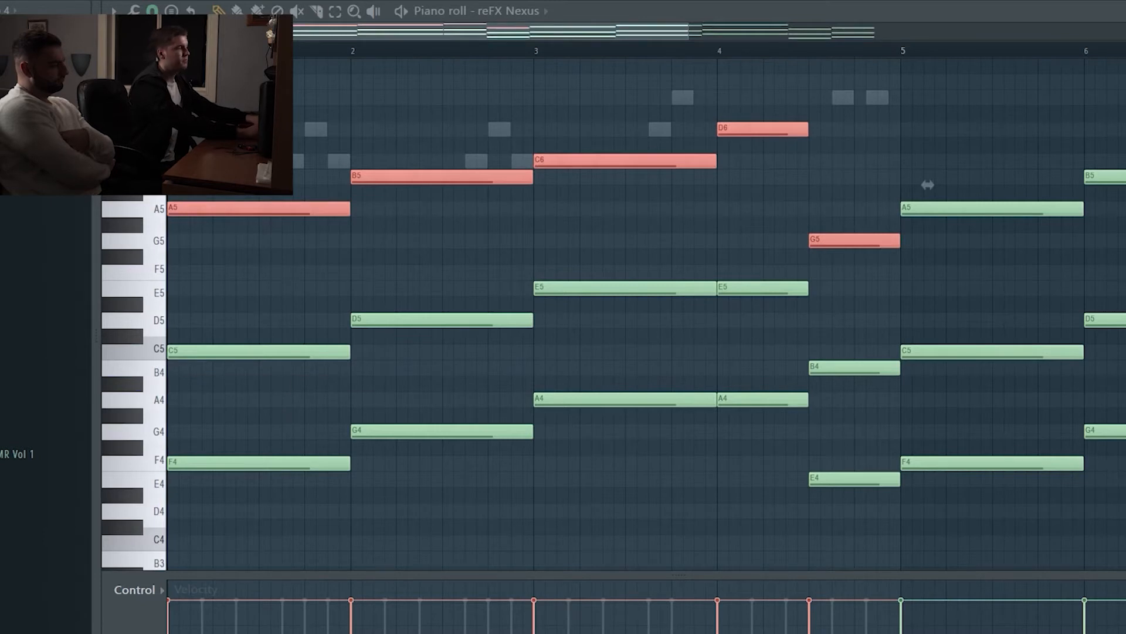
Step: Play the reFX Nexus chords from bar 3 of the piano roll, stopping before bar 5
left_click_drag(430, 32, 487, 37)
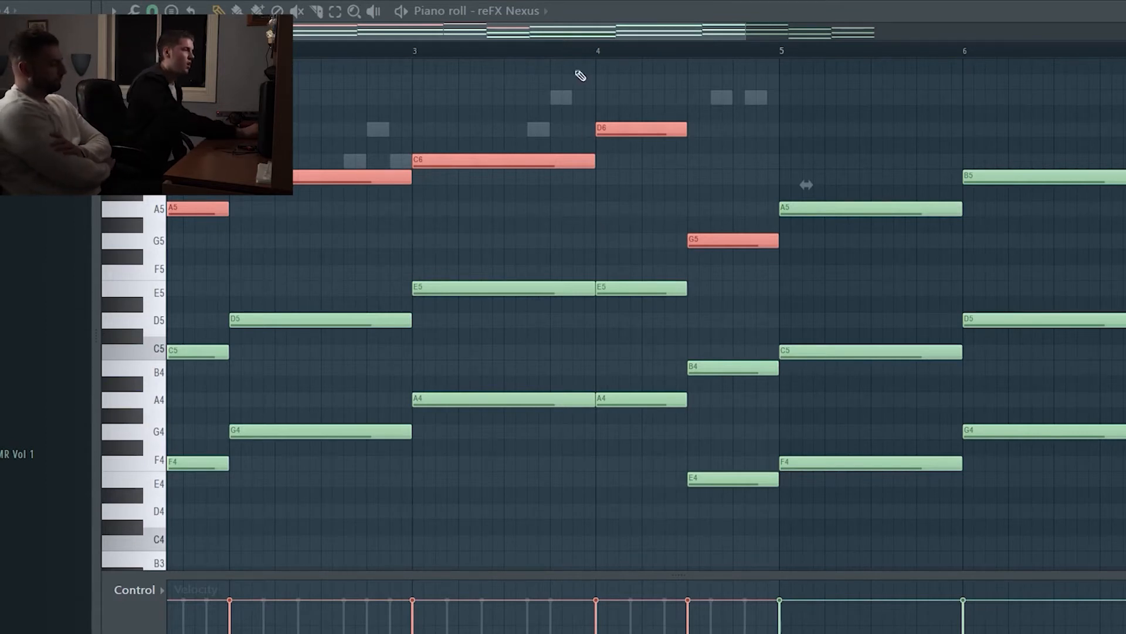
left_click_drag(572, 31, 558, 31)
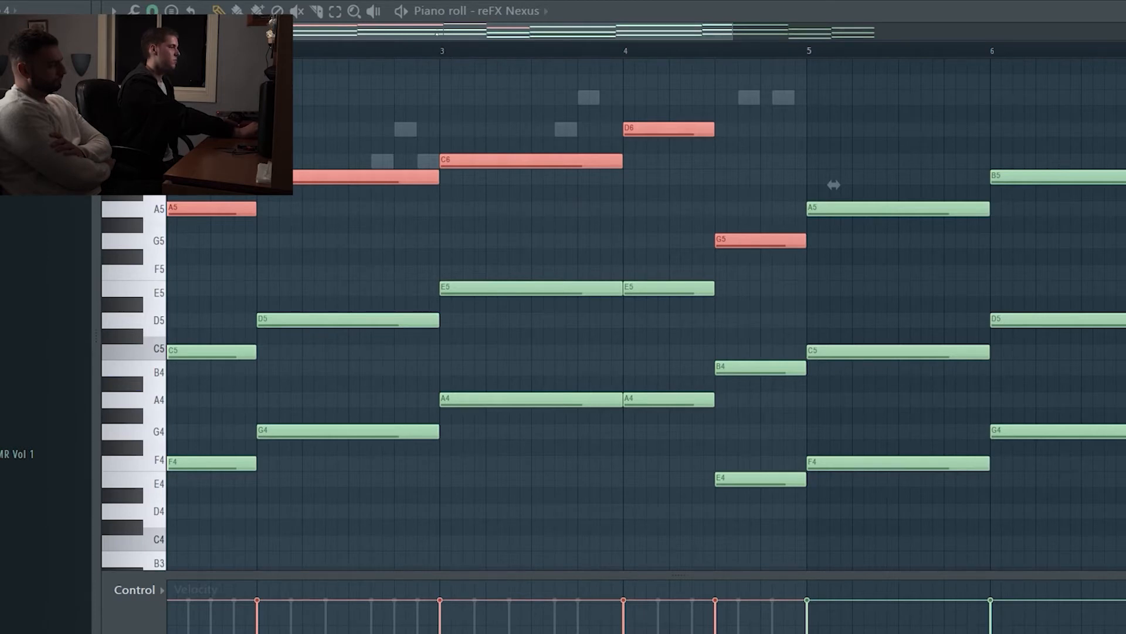
left_click(443, 48)
key("space")
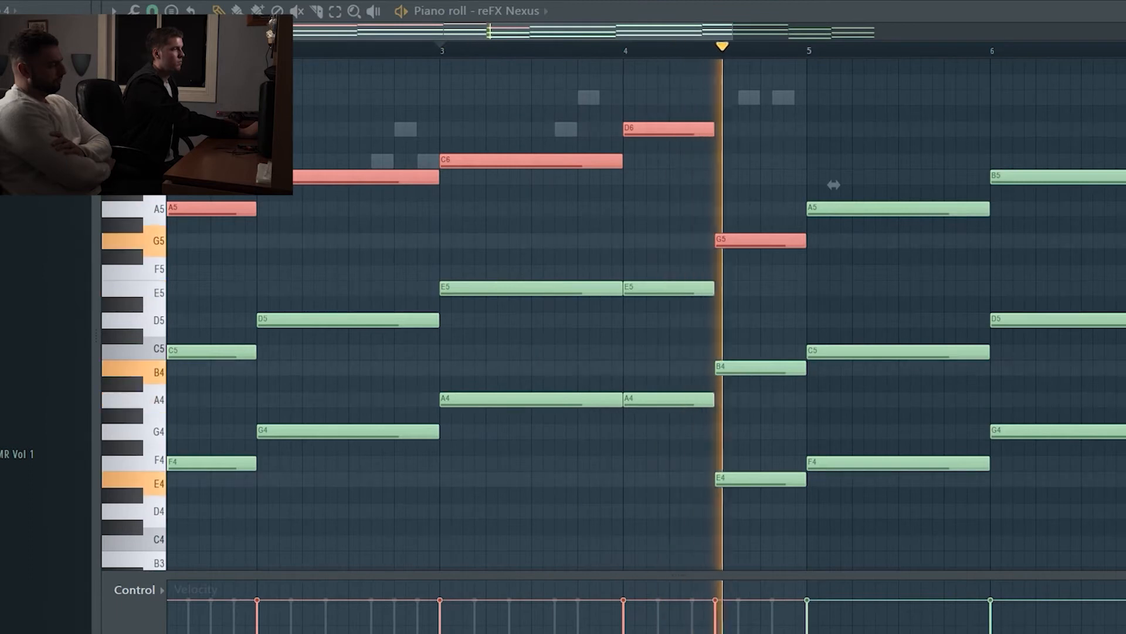
key("space")
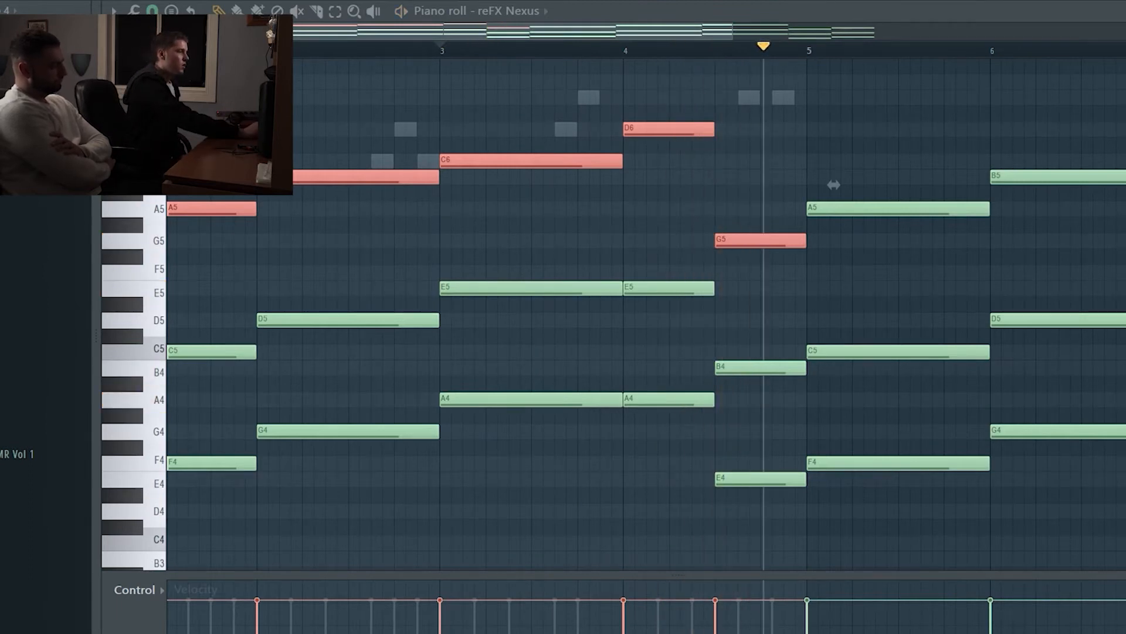
Step: Open the reFX Nexus instrument, show its preset library to examine the chord sound's preset, and close it
key("F6")
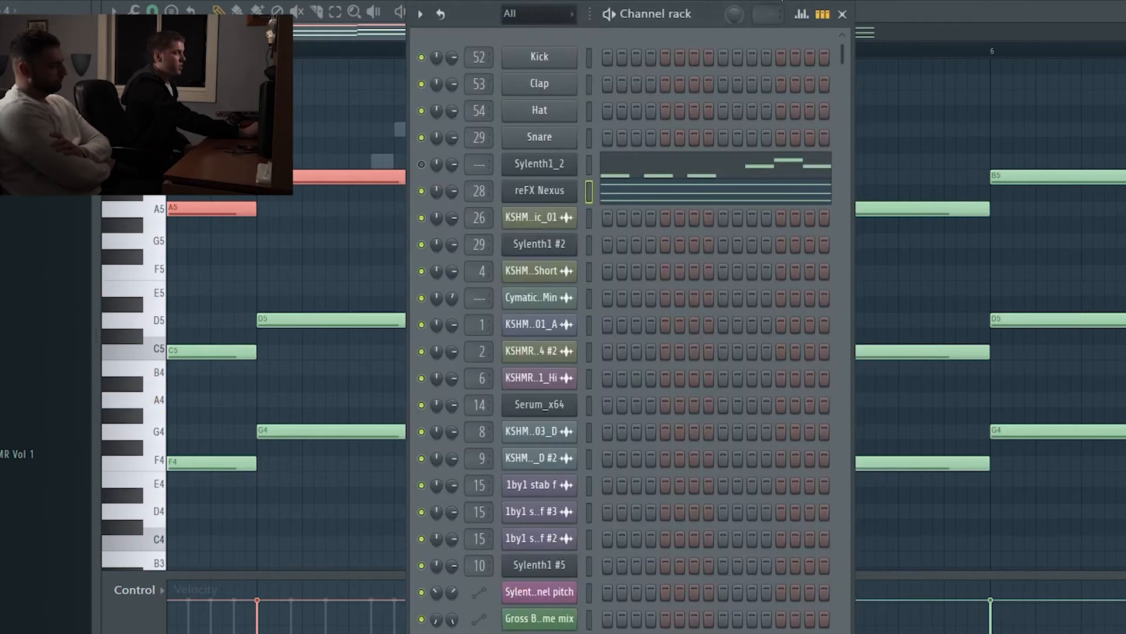
left_click(546, 197)
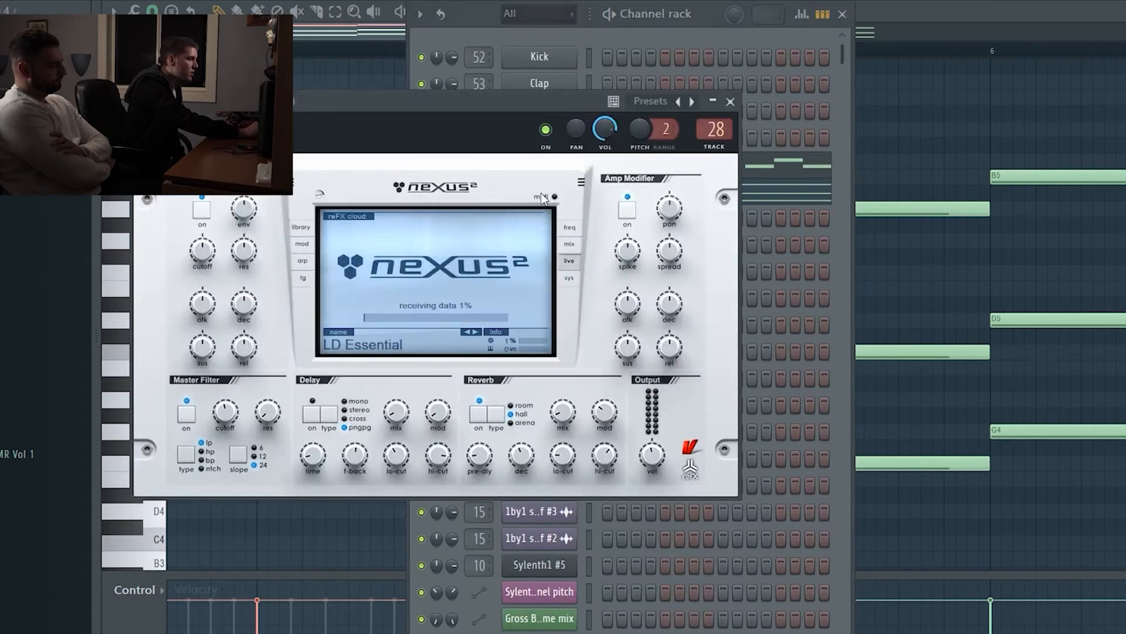
left_click(298, 228)
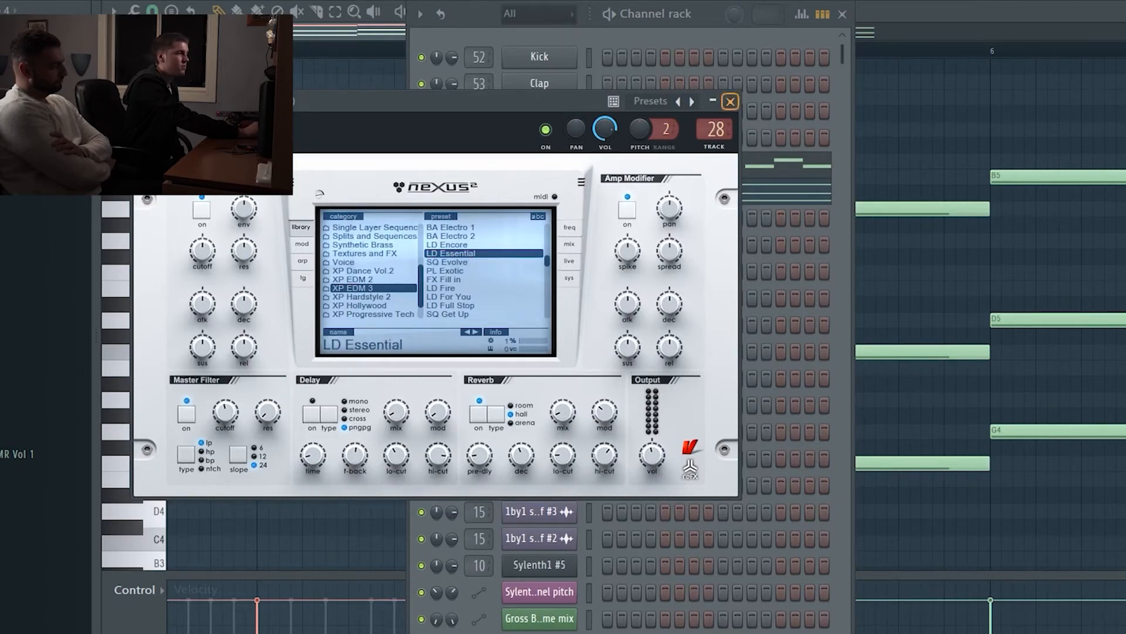
left_click(730, 101)
Step: Examine the Fruity parametric EQ 2 and Fruity Limiter settings on the Break Chords mixer track
key("F9")
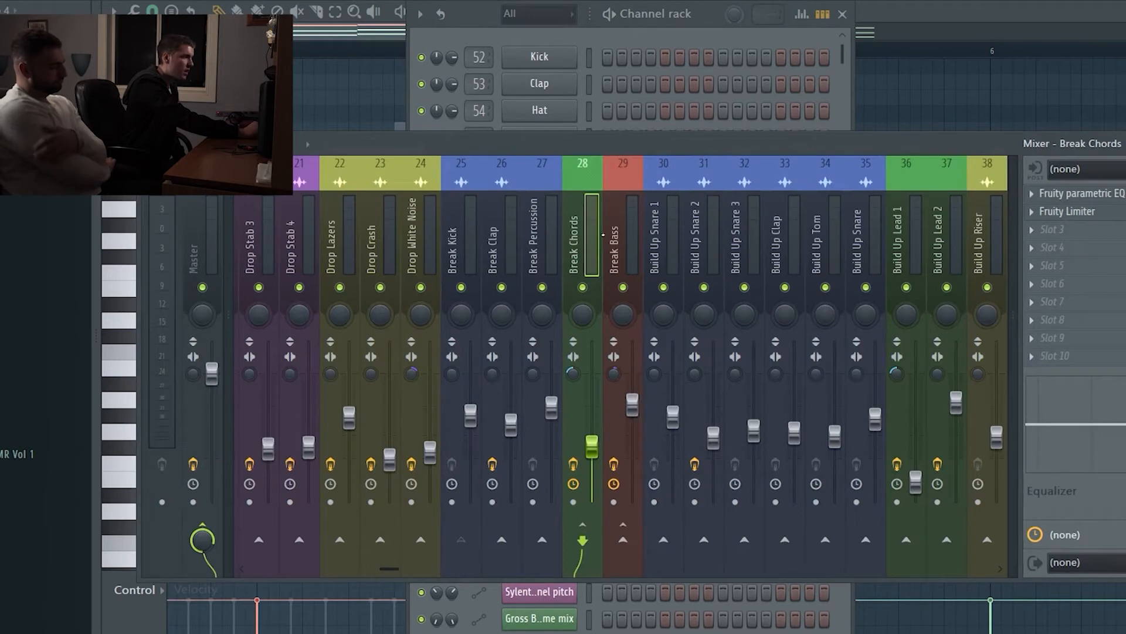
left_click(1090, 194)
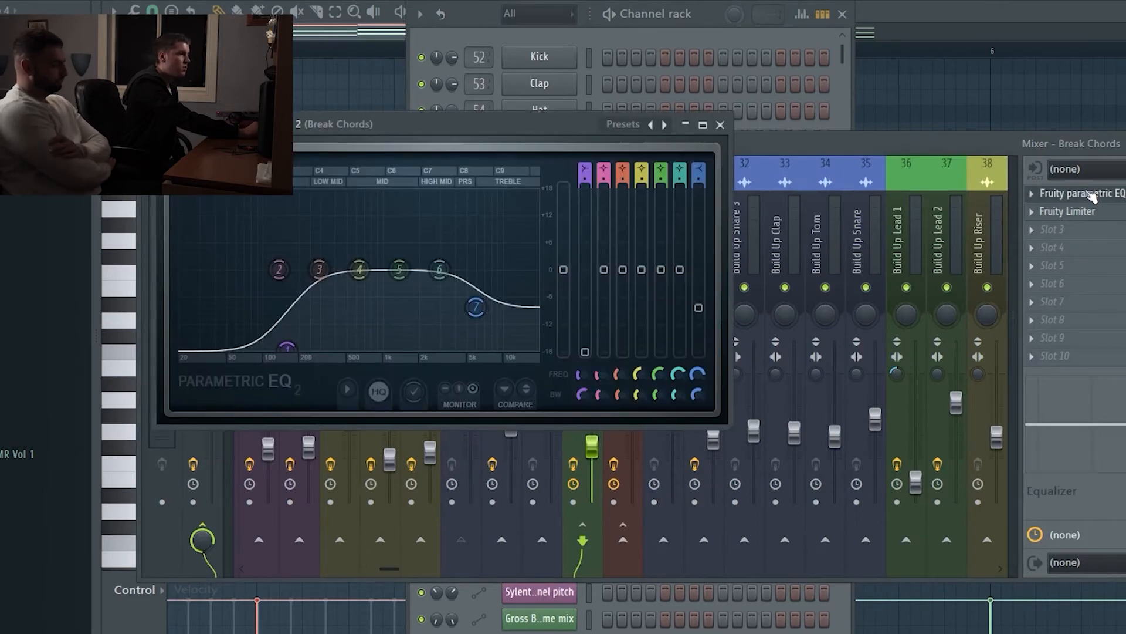
left_click(721, 125)
left_click(1078, 217)
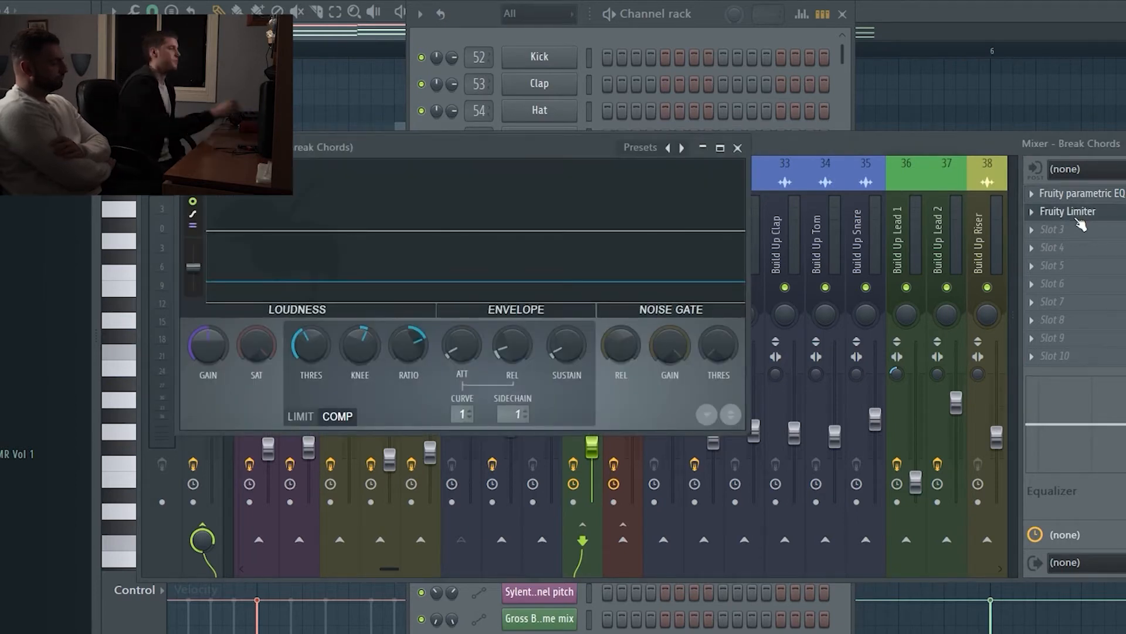
left_click(738, 148)
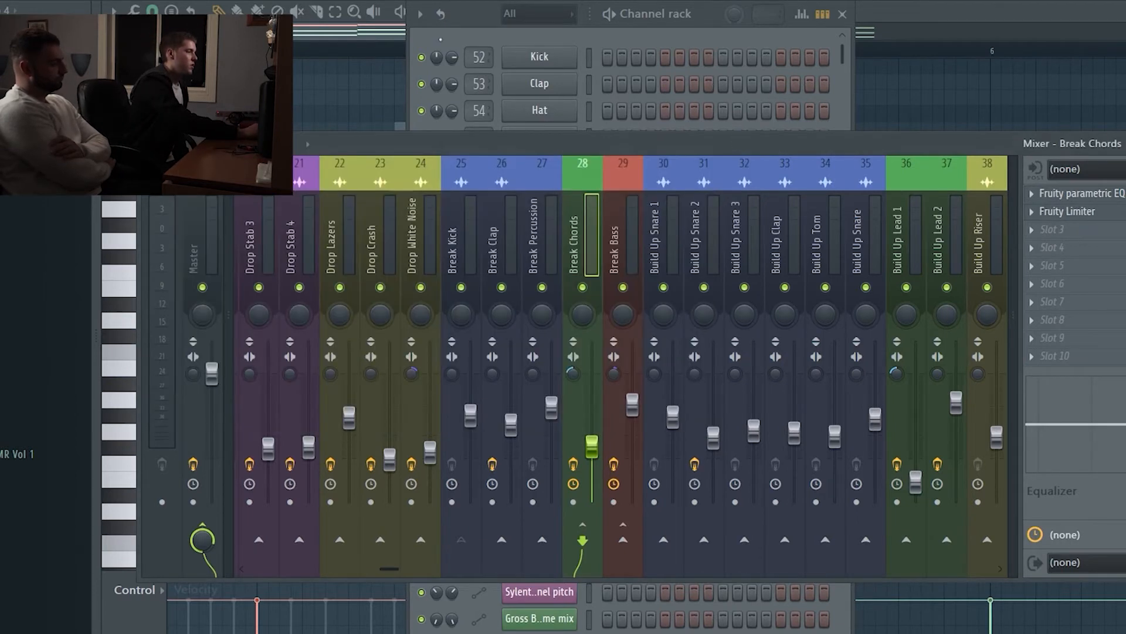
Step: Return to the Playlist arrangement and unmute the Bass track
key("F7")
key("F5")
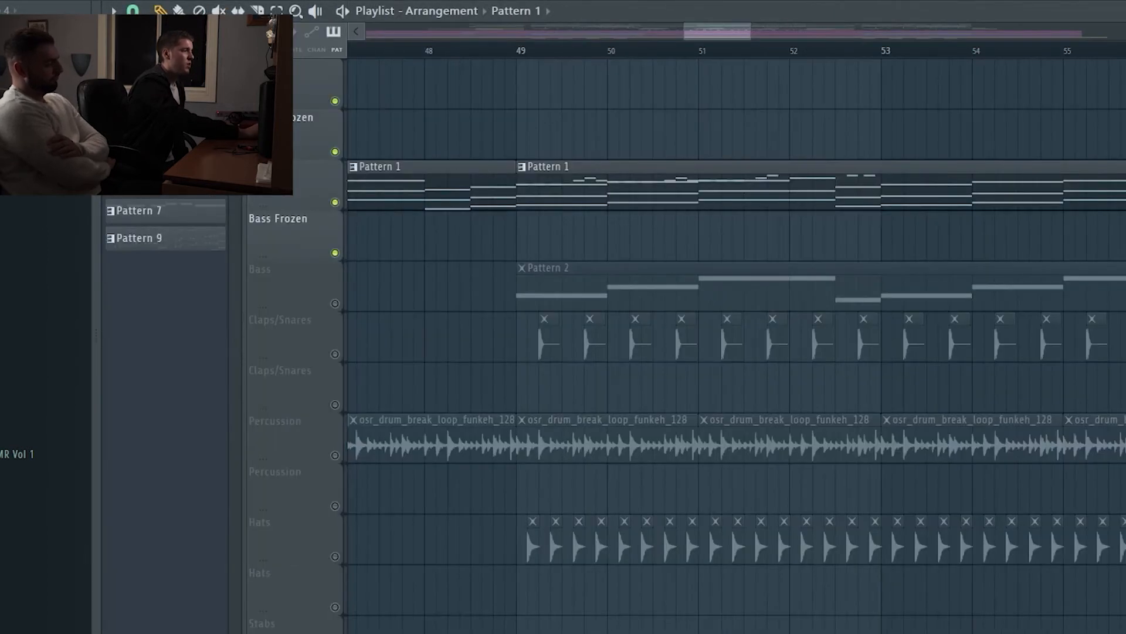
left_click(335, 304)
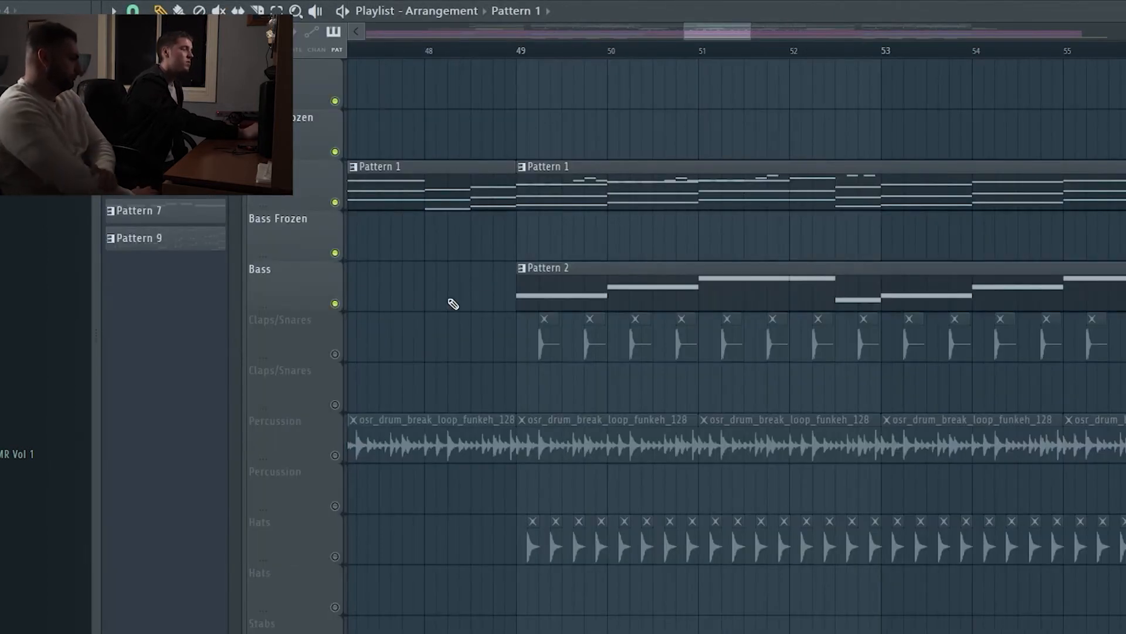
Step: Show Pattern 2's Sylenth1 #2 bass notes in the piano roll, with all eight bars in view
left_click(573, 287)
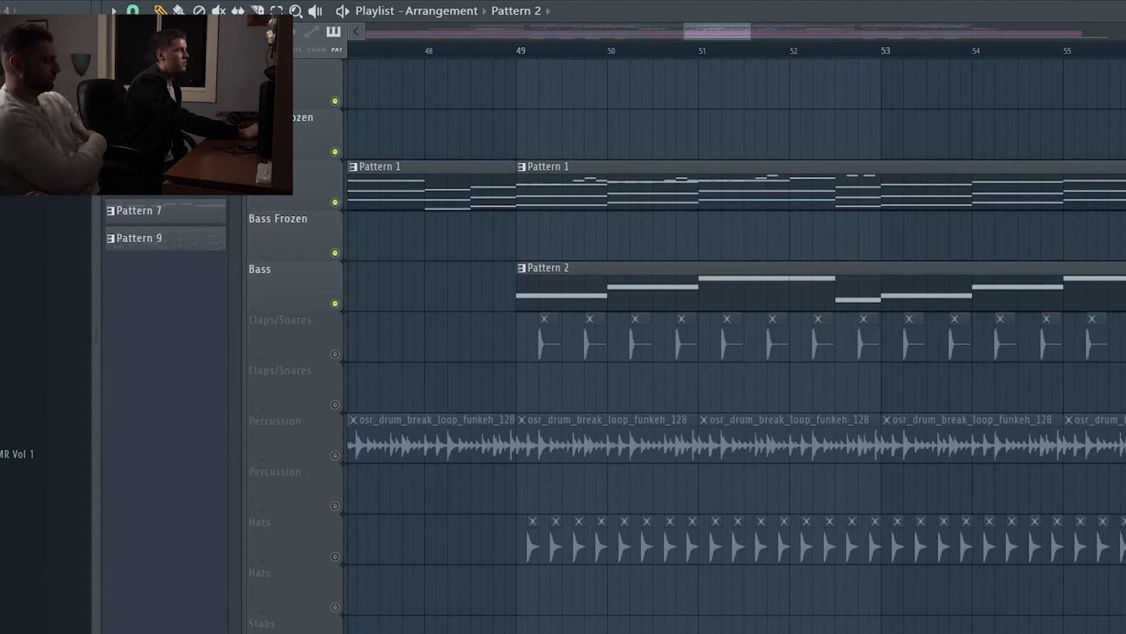
key("F6")
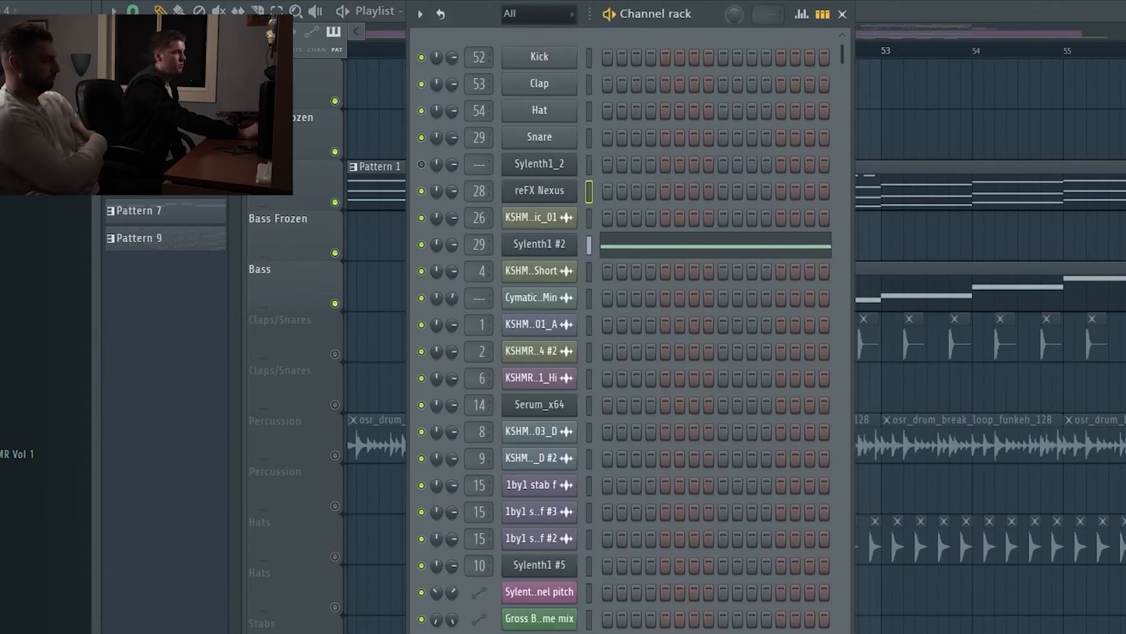
left_click(550, 240)
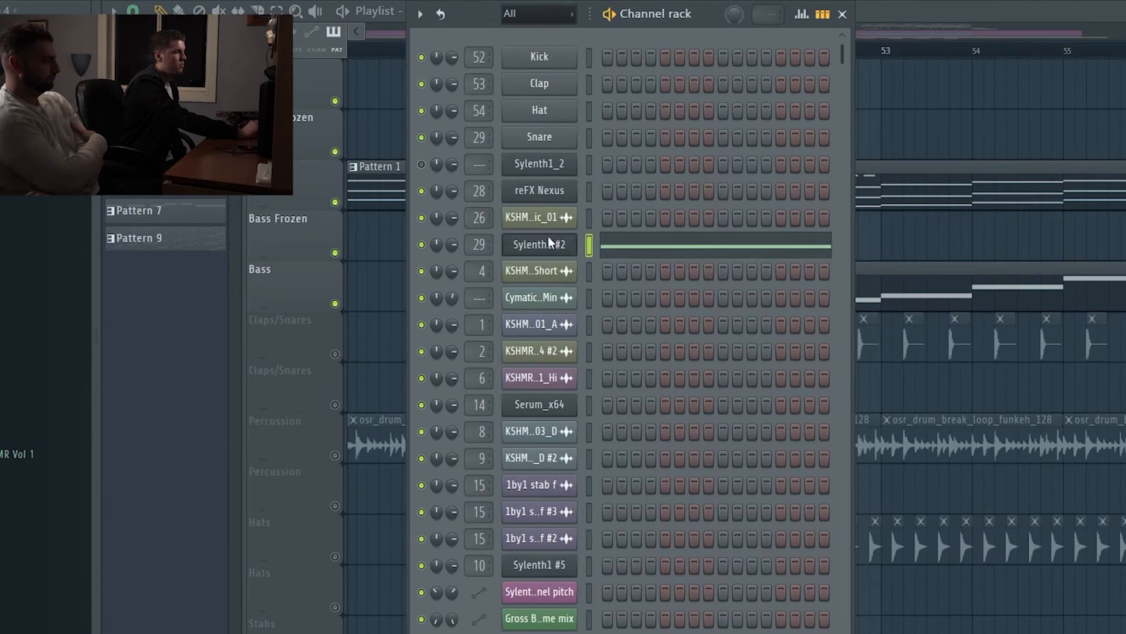
left_click(640, 248)
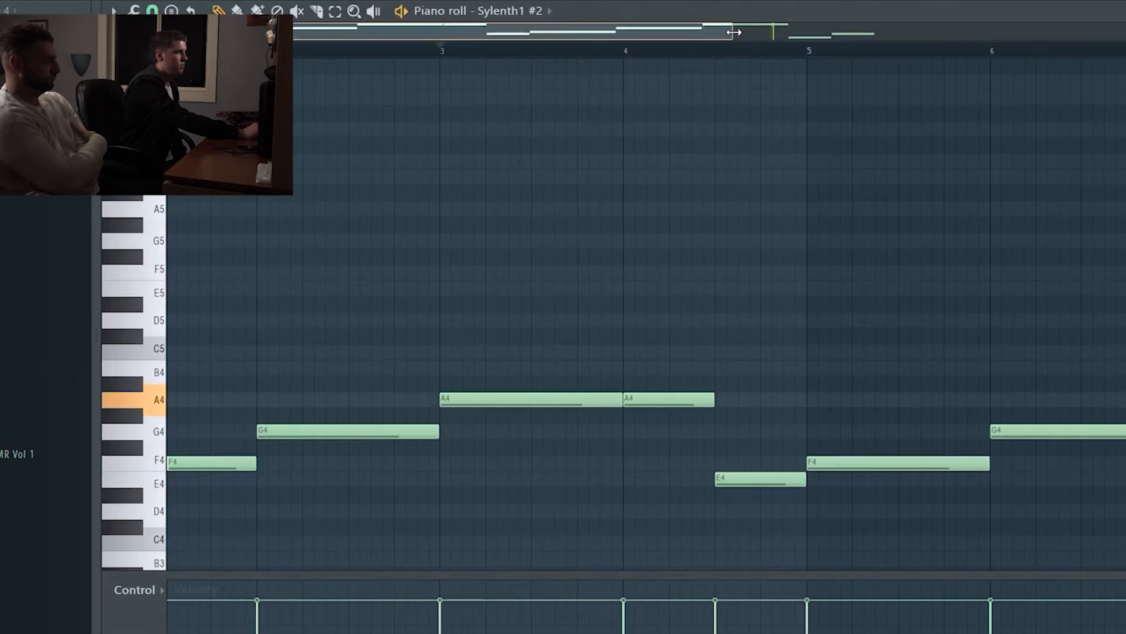
left_click_drag(734, 32, 954, 35)
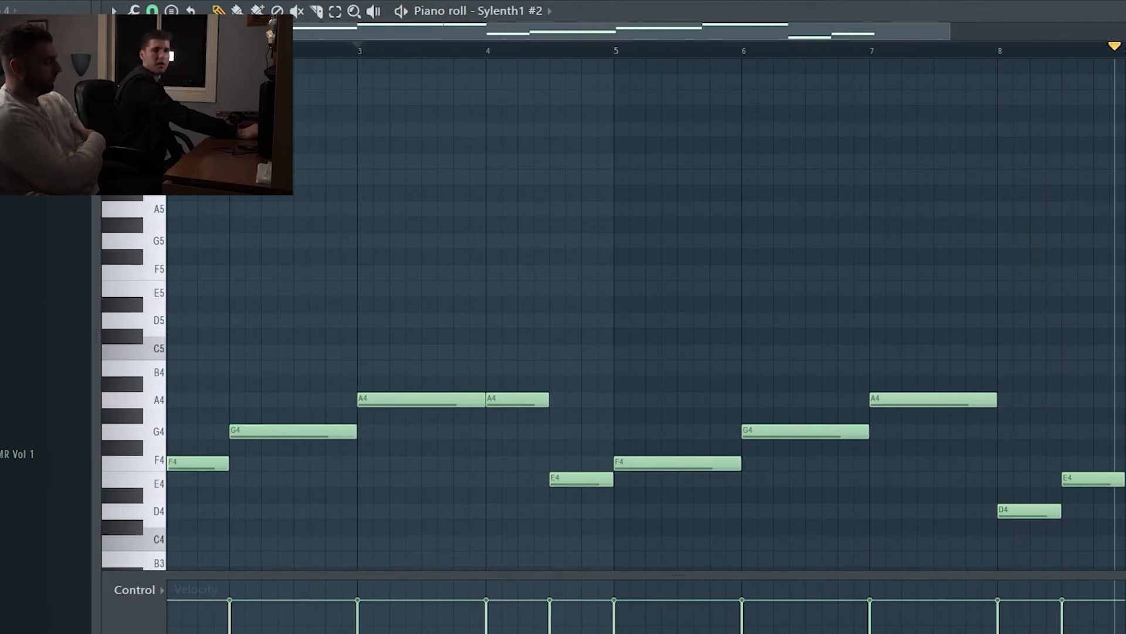
Step: Examine the Sylenth1 #2 bass preset and the Fruity Limiter settings on the Break Bass mixer track
key("F6")
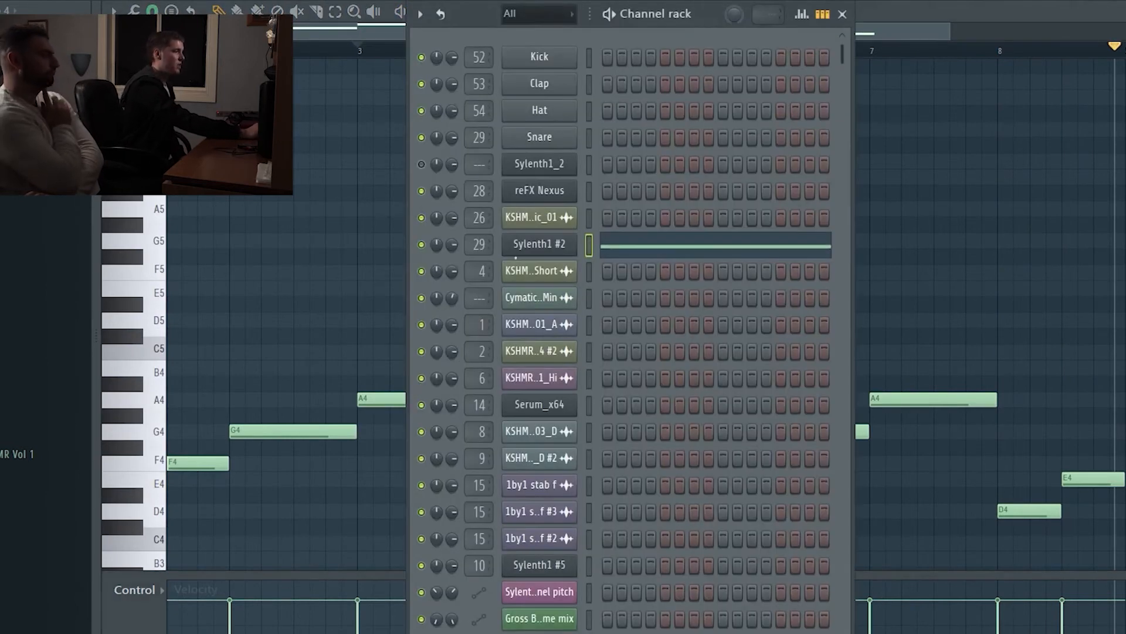
left_click(524, 249)
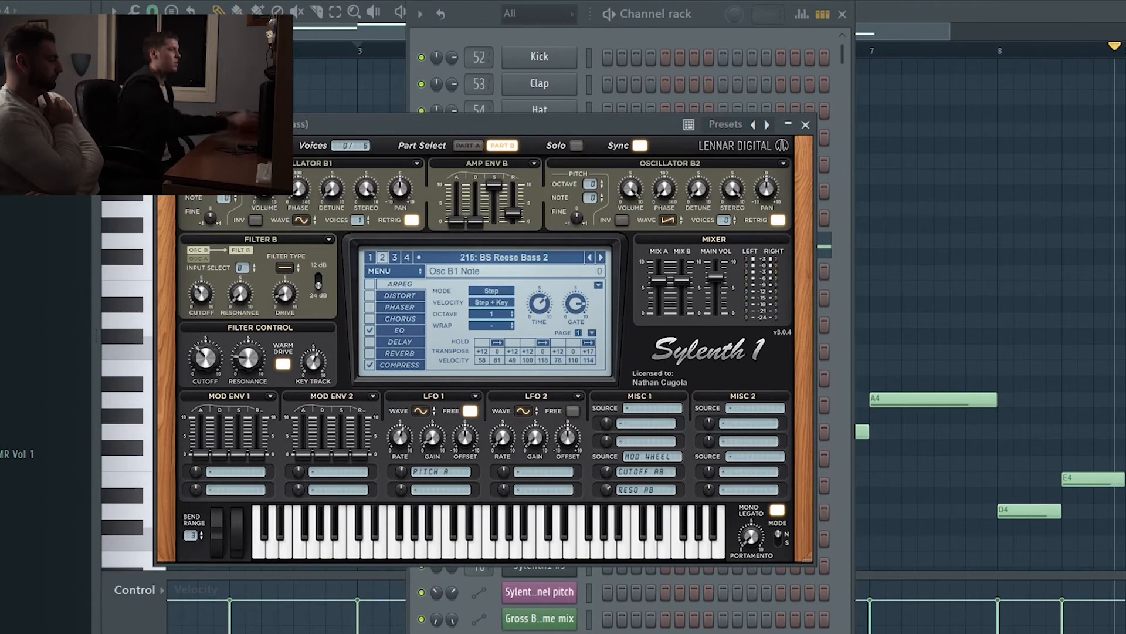
key("F9")
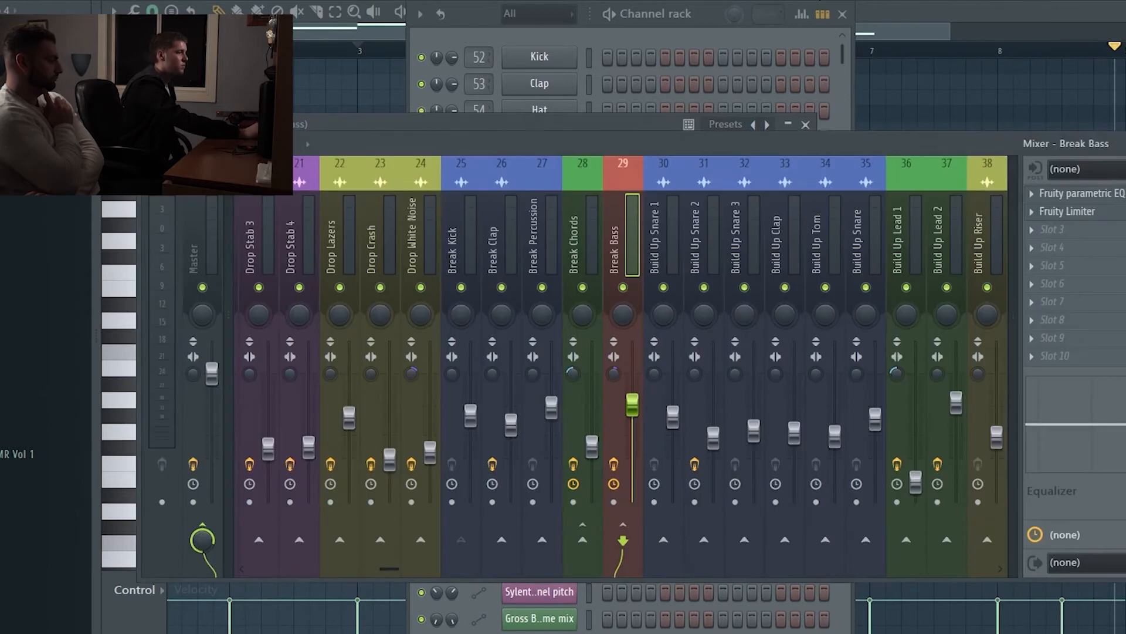
left_click(1090, 213)
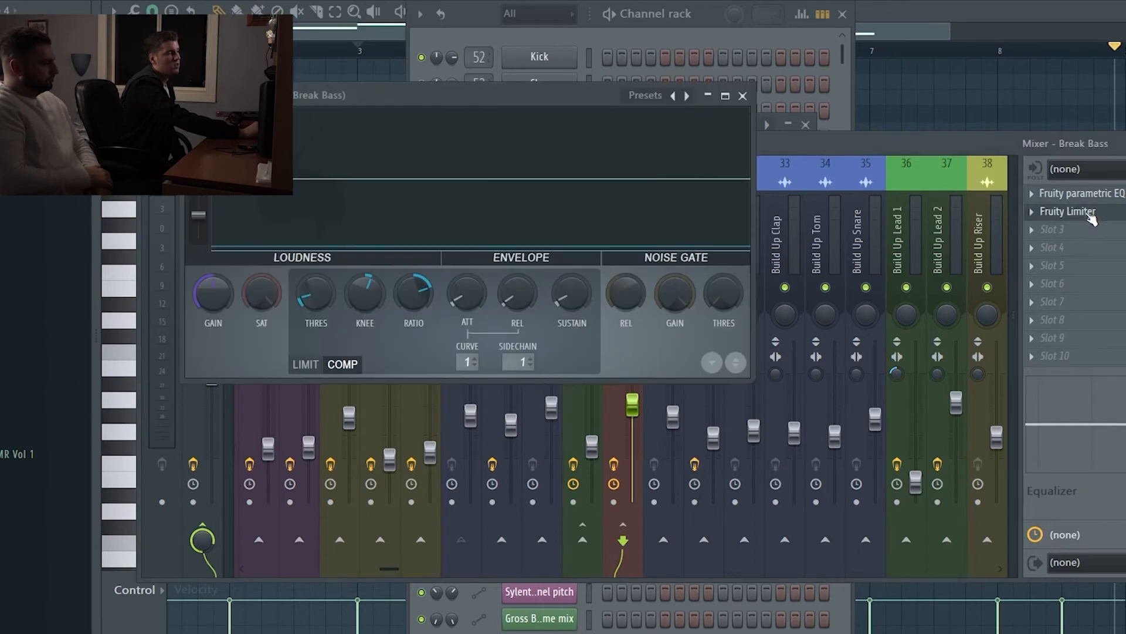
left_click(742, 96)
left_click(895, 46)
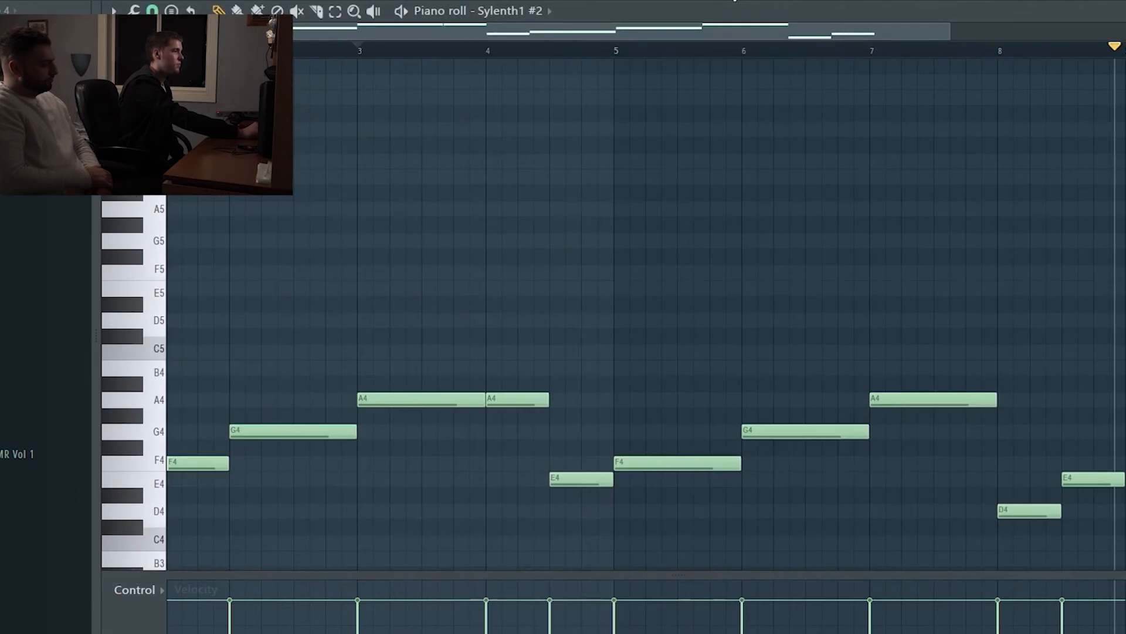
Step: Play the chords and bass together in the Playlist from just before bar 49, with the arrangement up to bar 65 in view
key("F5")
left_click(499, 53)
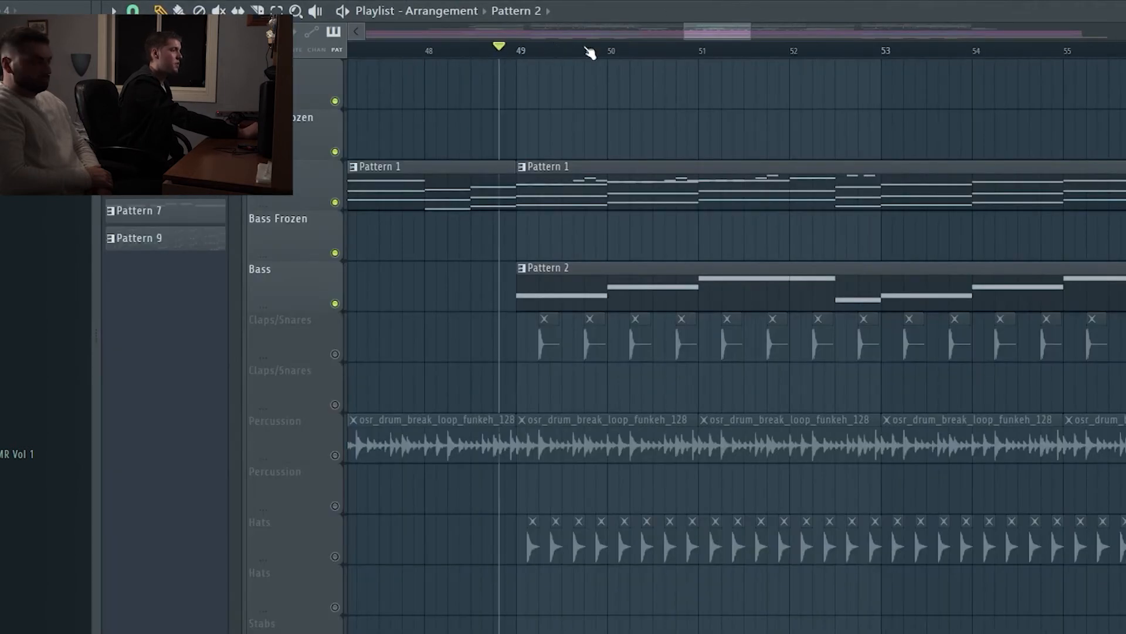
left_click_drag(751, 32, 827, 41)
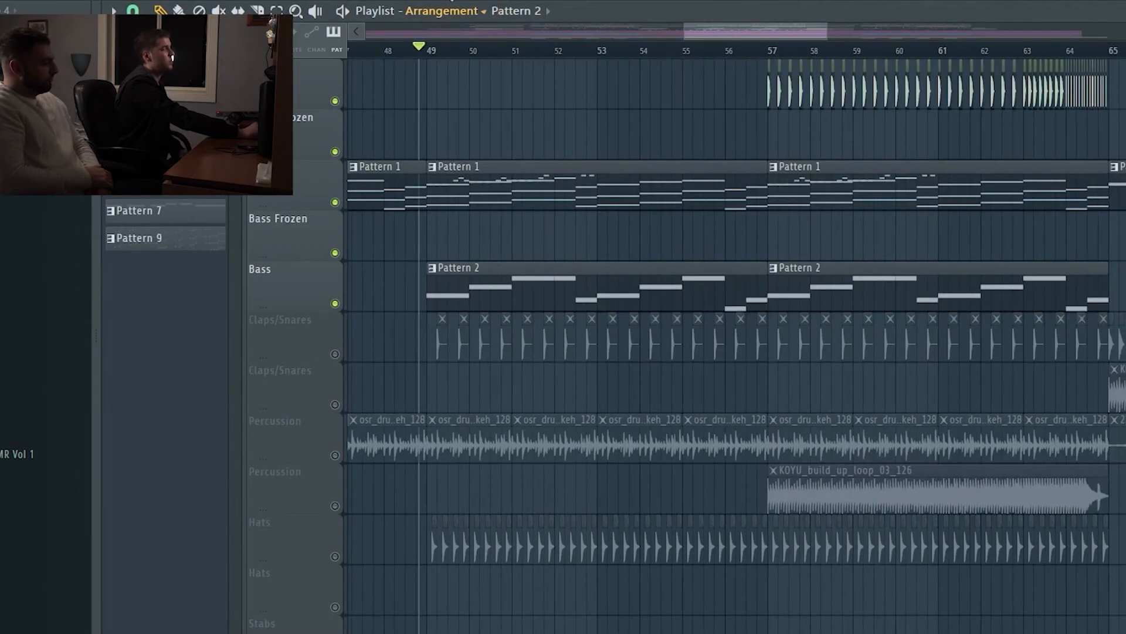
key("space")
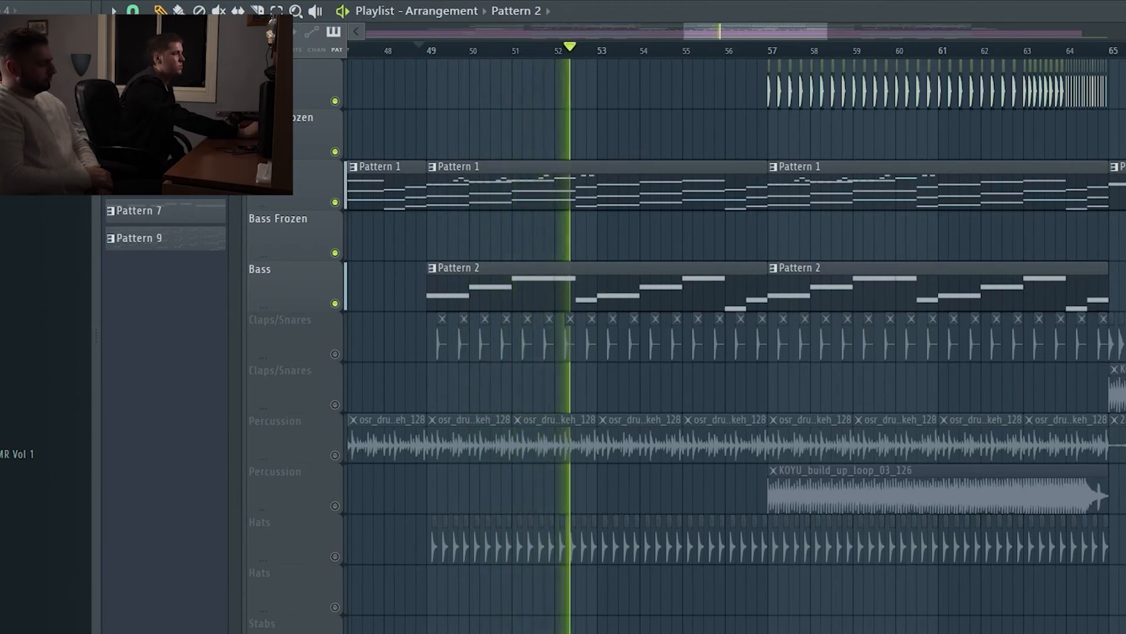
key("space")
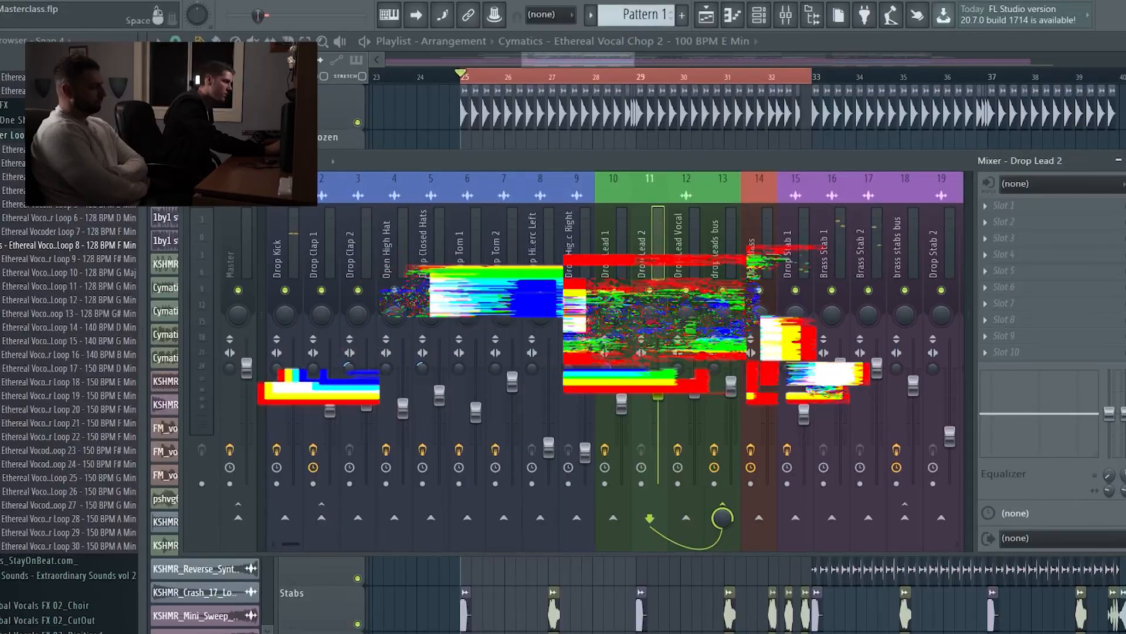
Step: Examine the Endless Smile effect and its Intensity control on the Master mixer track
left_click(240, 252)
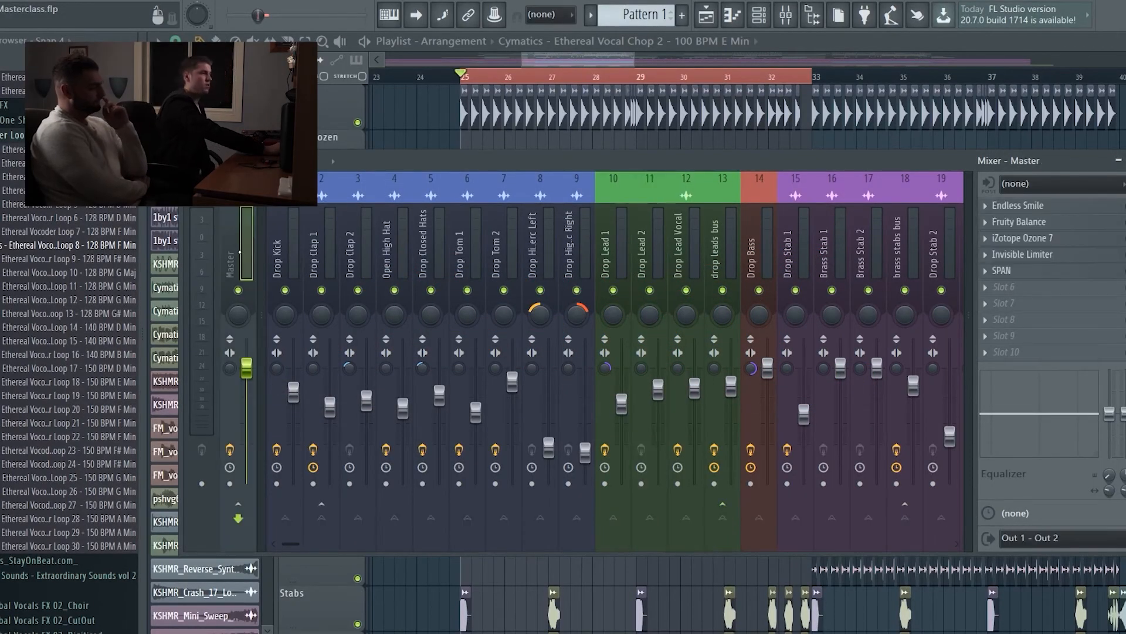
left_click(1060, 207)
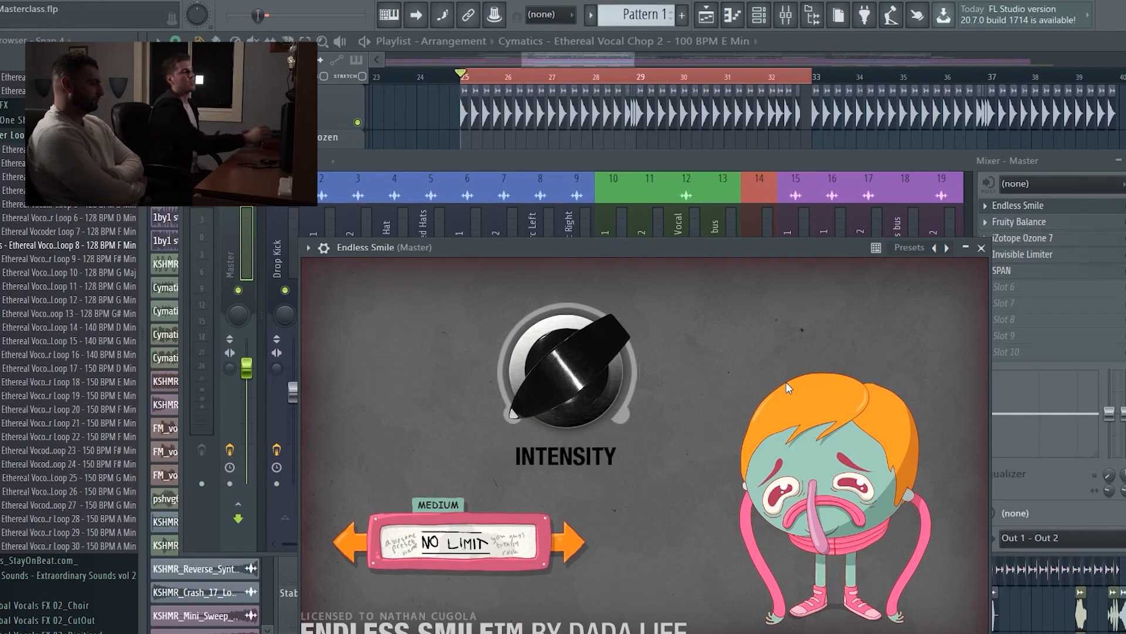
mouse_move(591, 397)
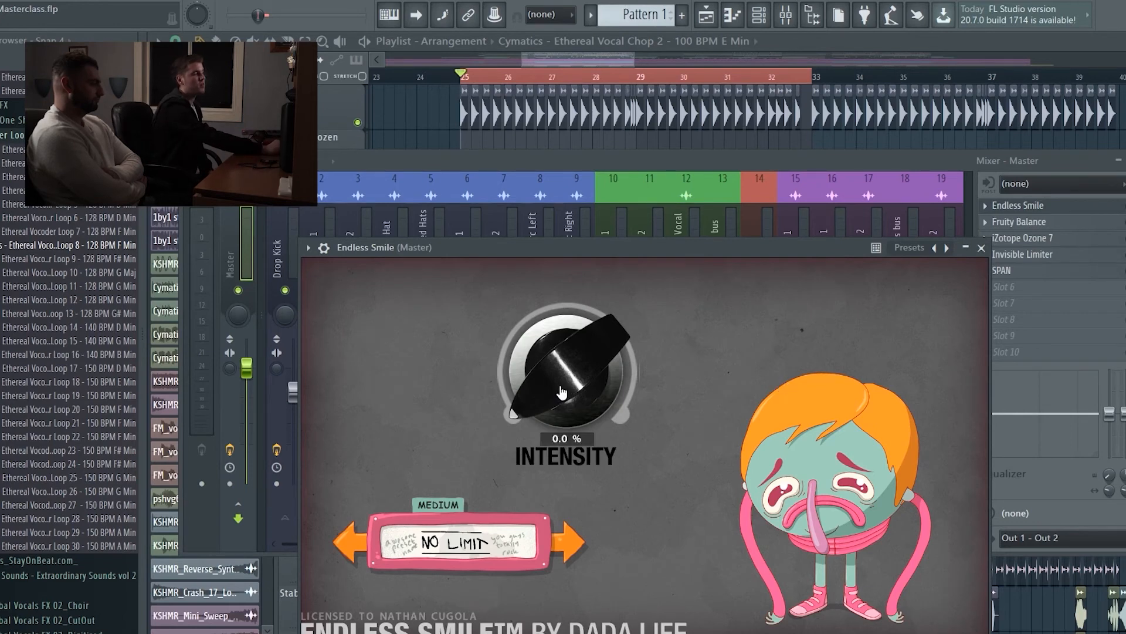
left_click_drag(559, 383, 541, 417)
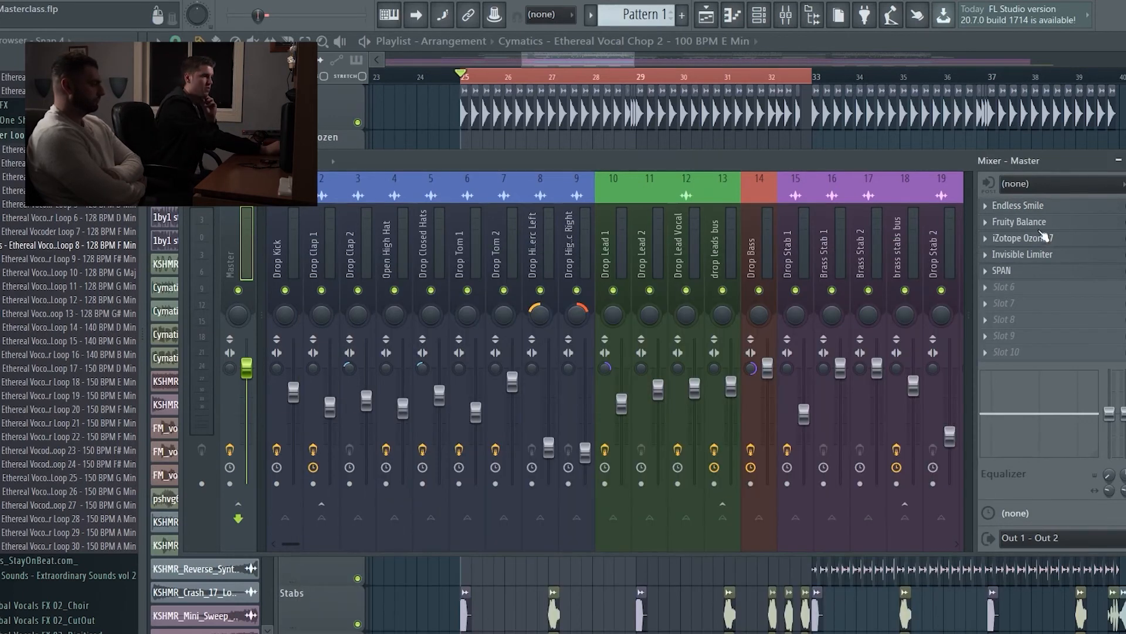
left_click(981, 247)
Step: Examine Fruity Balance on the Master and its volume automation on Track 26 across the build-up before bar 25
left_click(1047, 222)
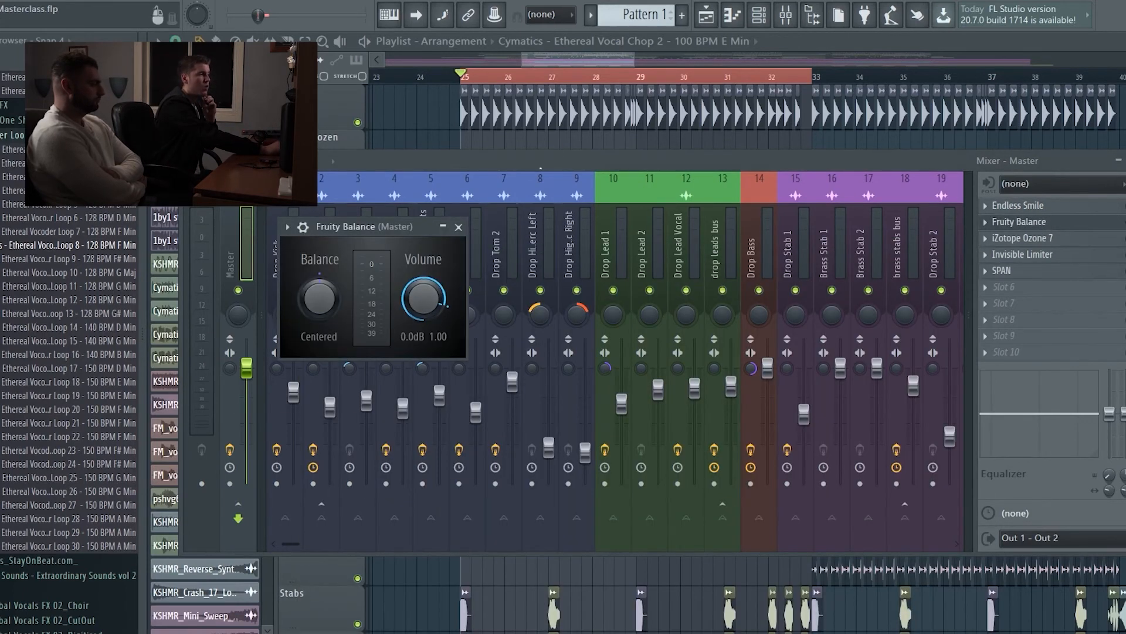
key("F9")
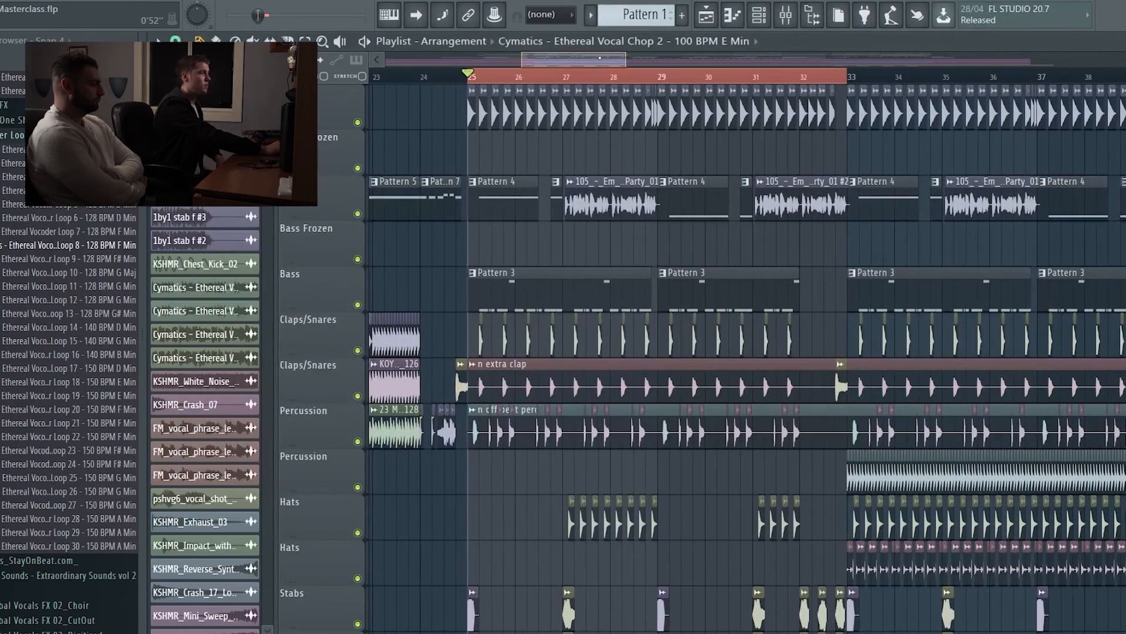
scroll(840, 414, "left", 8)
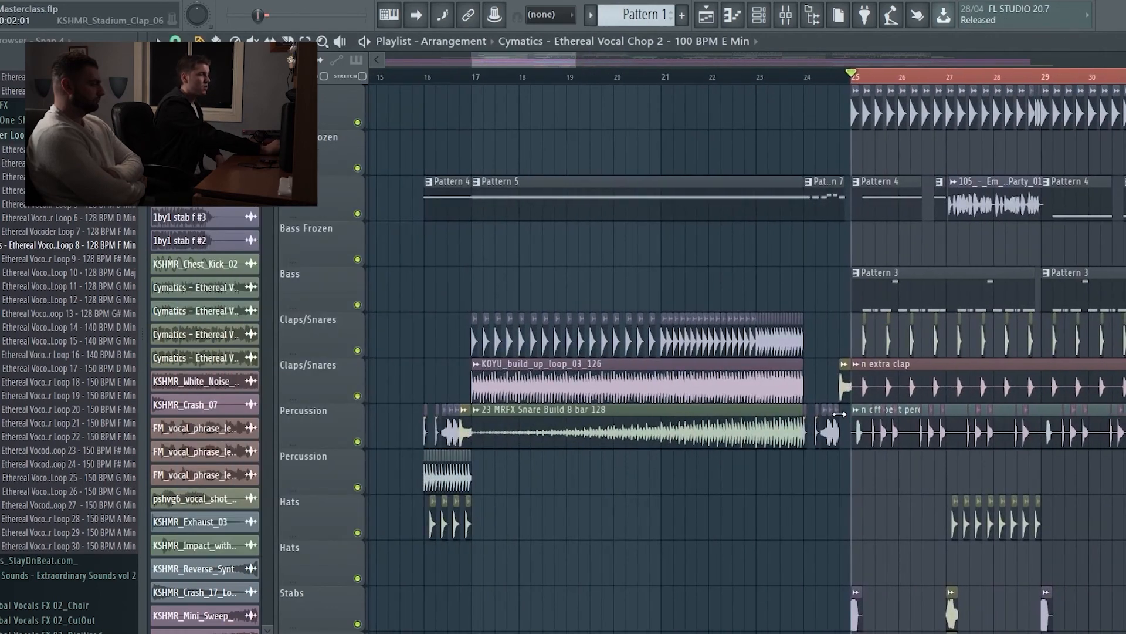
scroll(840, 414, "down", 10)
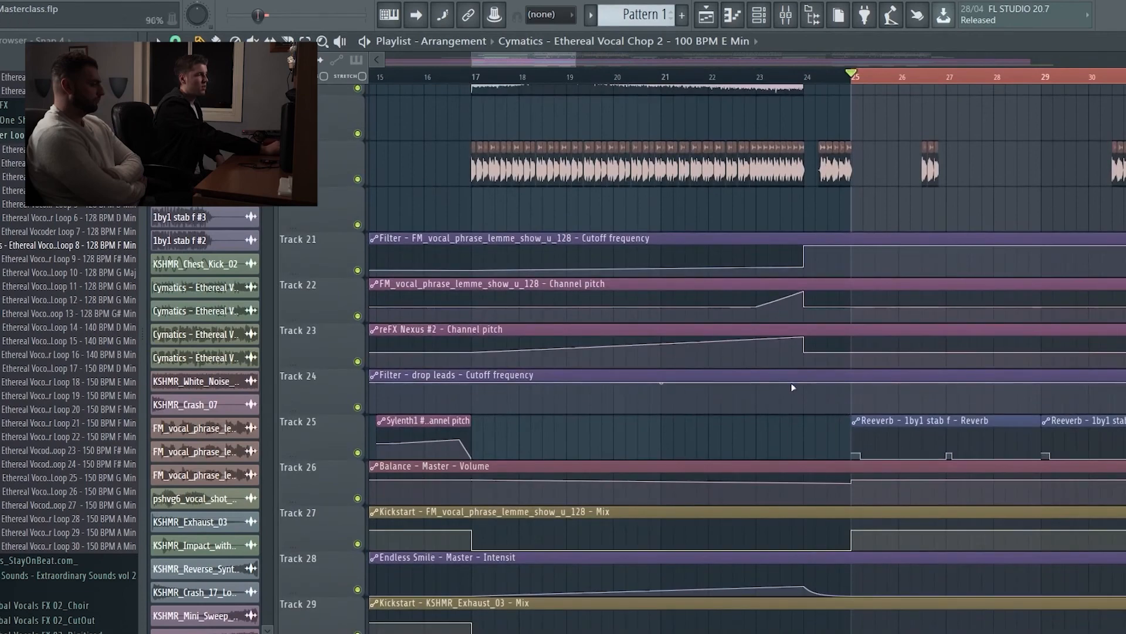
scroll(792, 387, "down", 3)
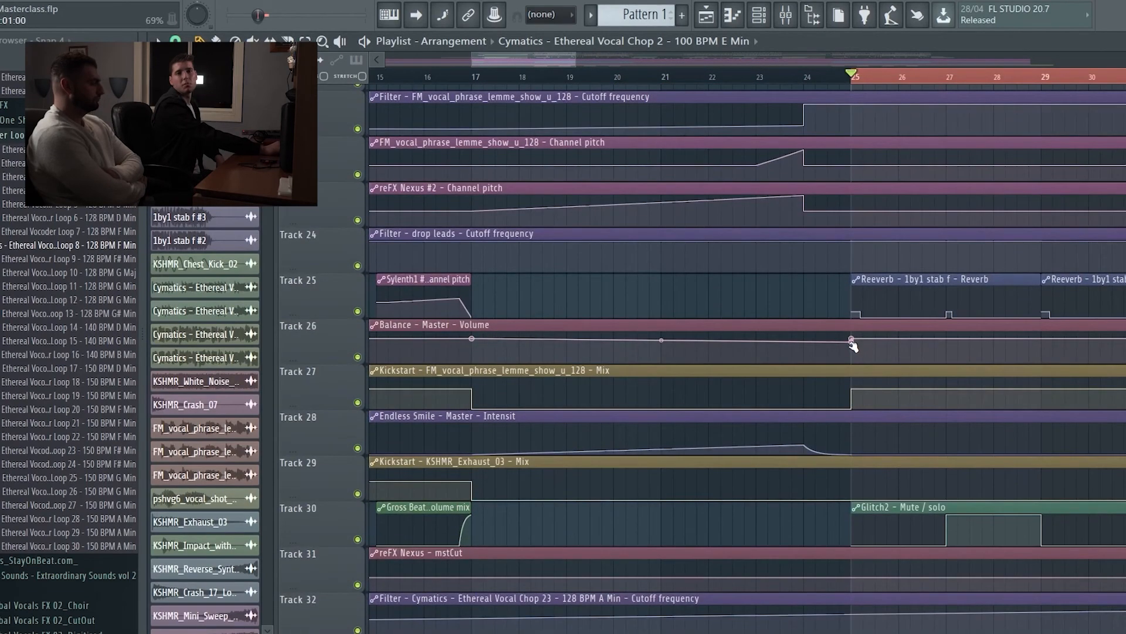
Step: Inspect the highpass and lowpass Equalizer bands of iZotope Ozone 7 on the Master, and show its Dynamics module
key("F9")
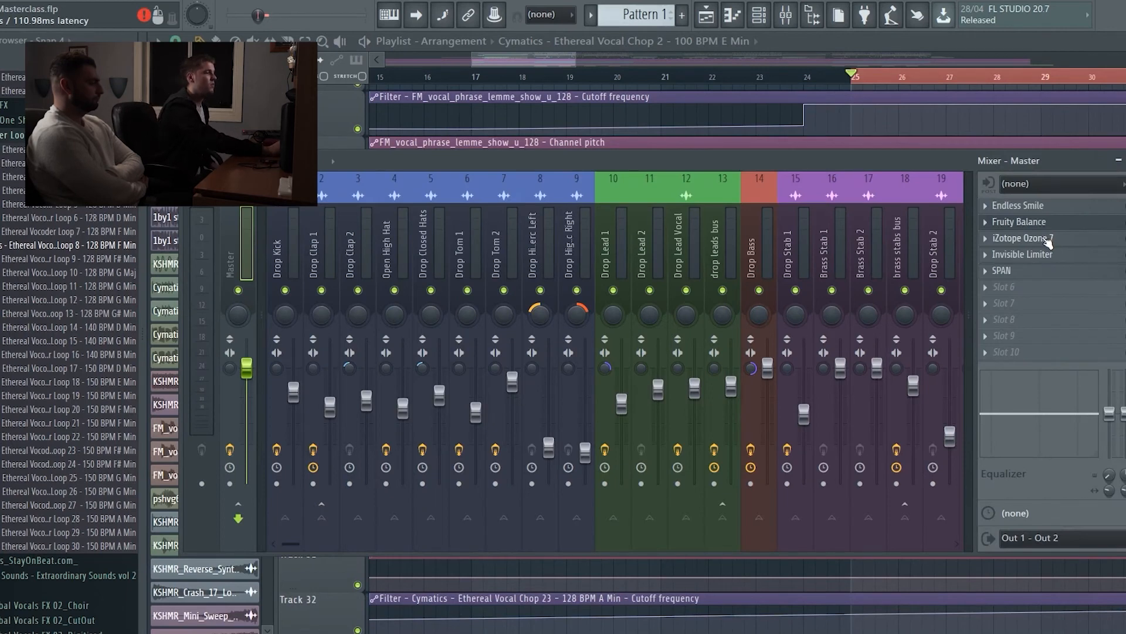
left_click(1048, 239)
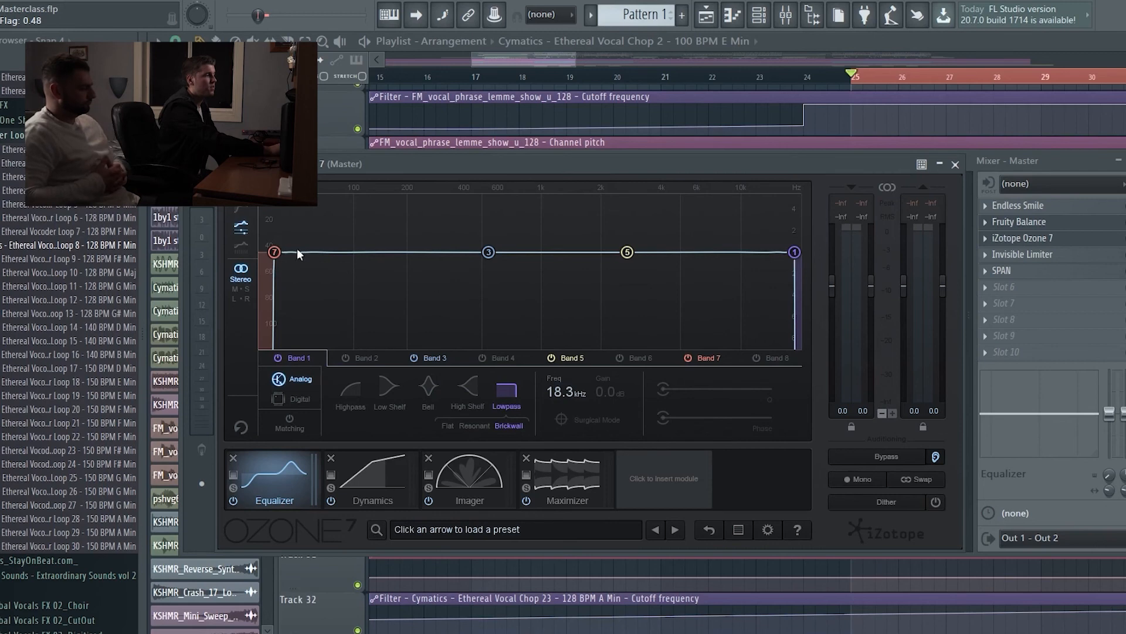
left_click(274, 253)
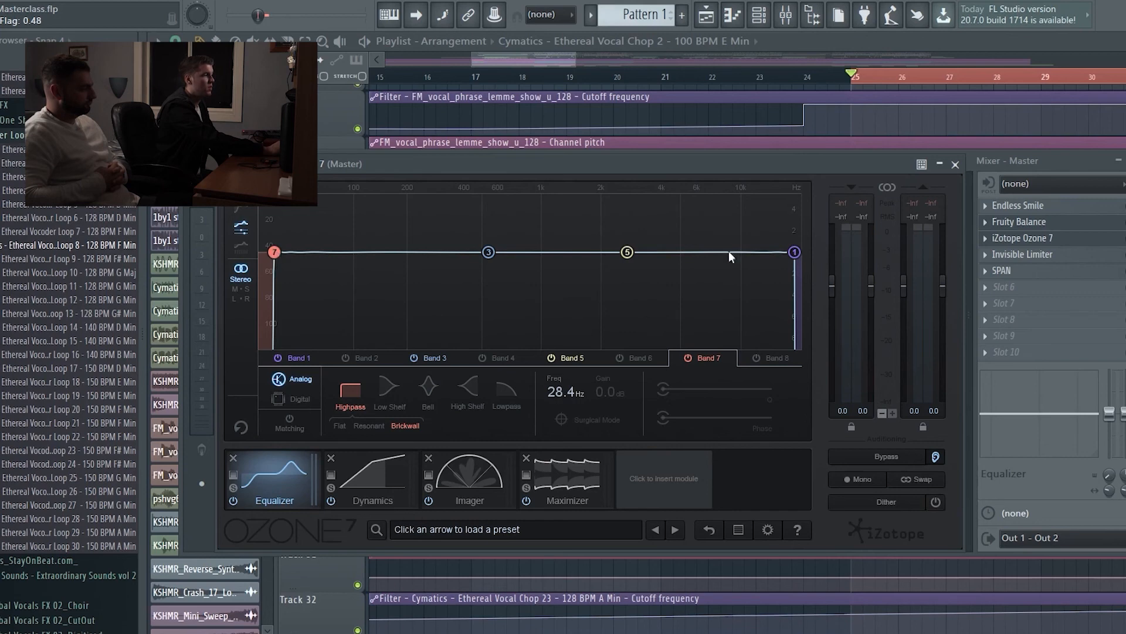
left_click(795, 252)
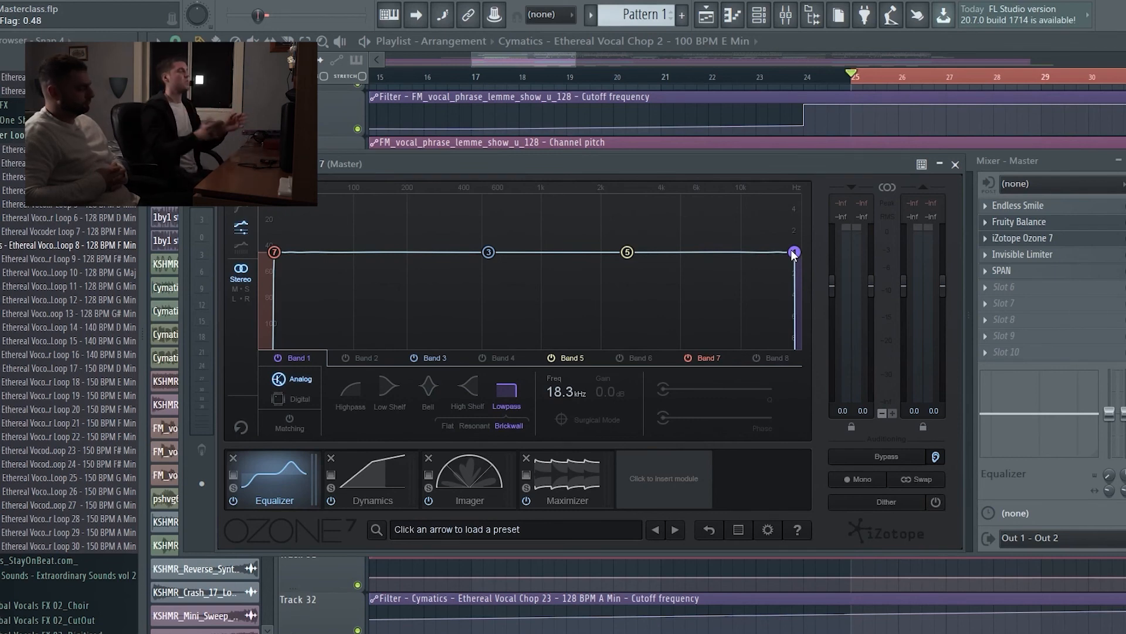
left_click(365, 478)
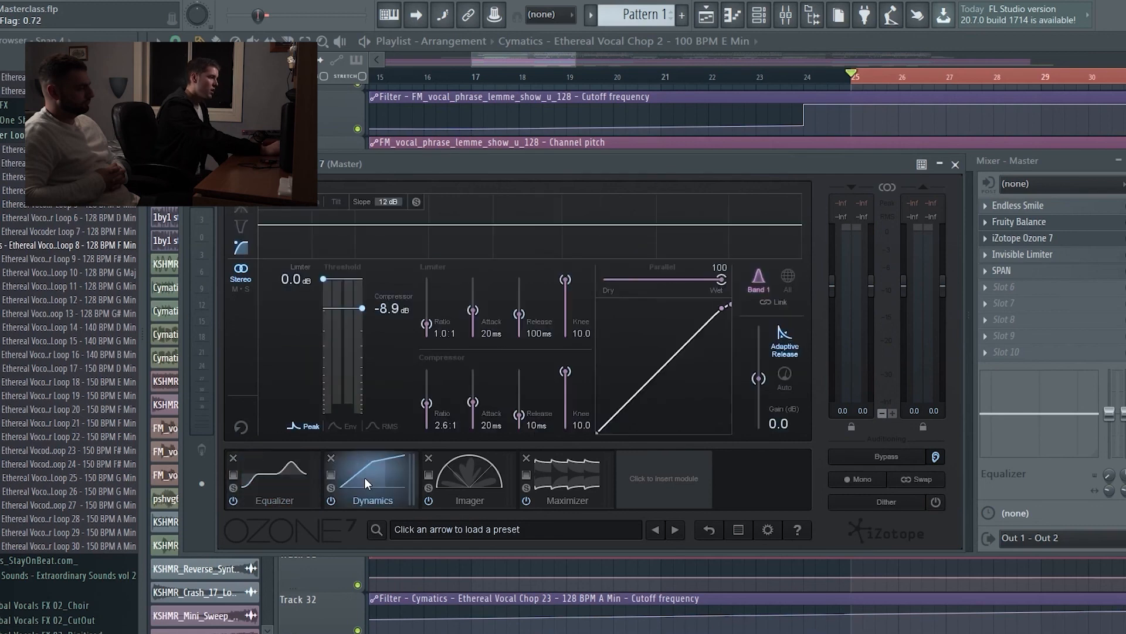